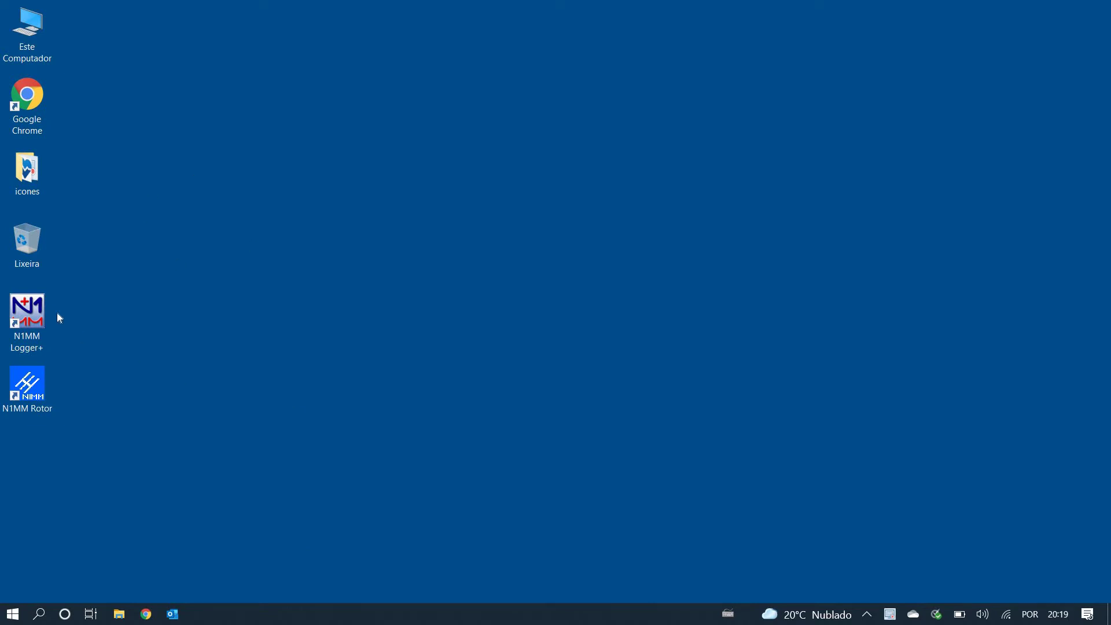
Step: Launch N1MM Logger+ from its desktop shortcut
click(47, 324)
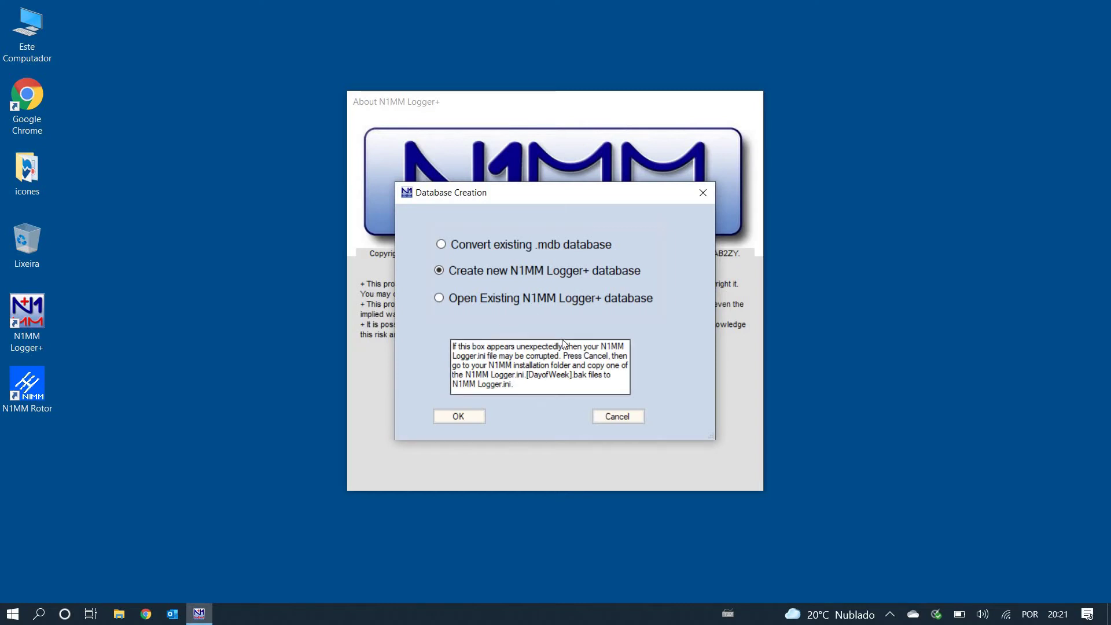
Step: Confirm creating a new database and dismiss the wl_cty.dat reload and Missing Station Info messages
click(457, 417)
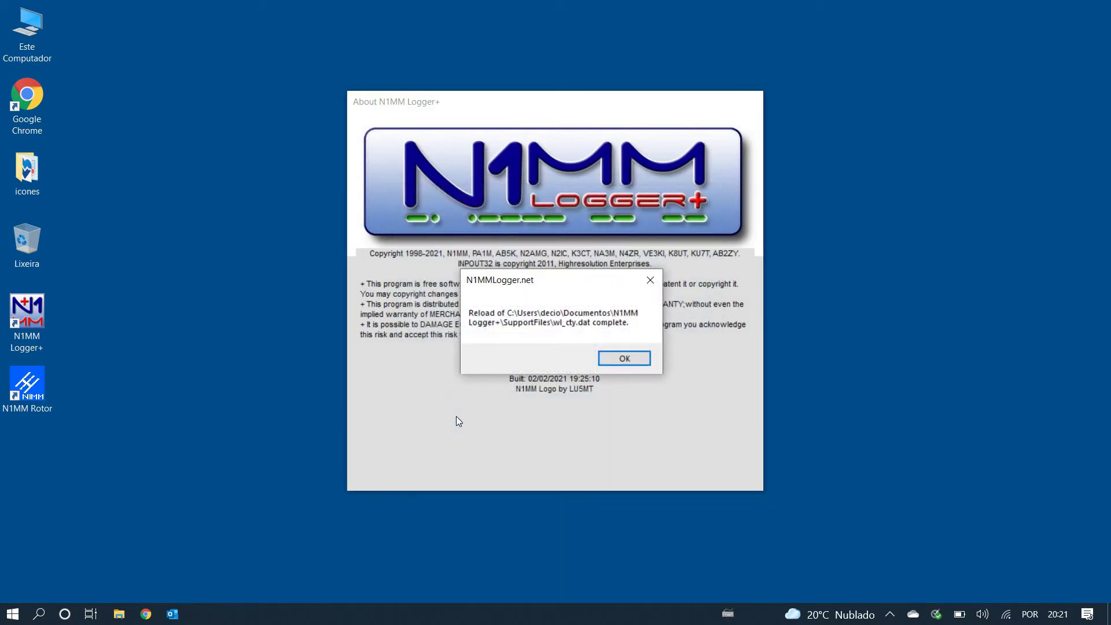
click(626, 356)
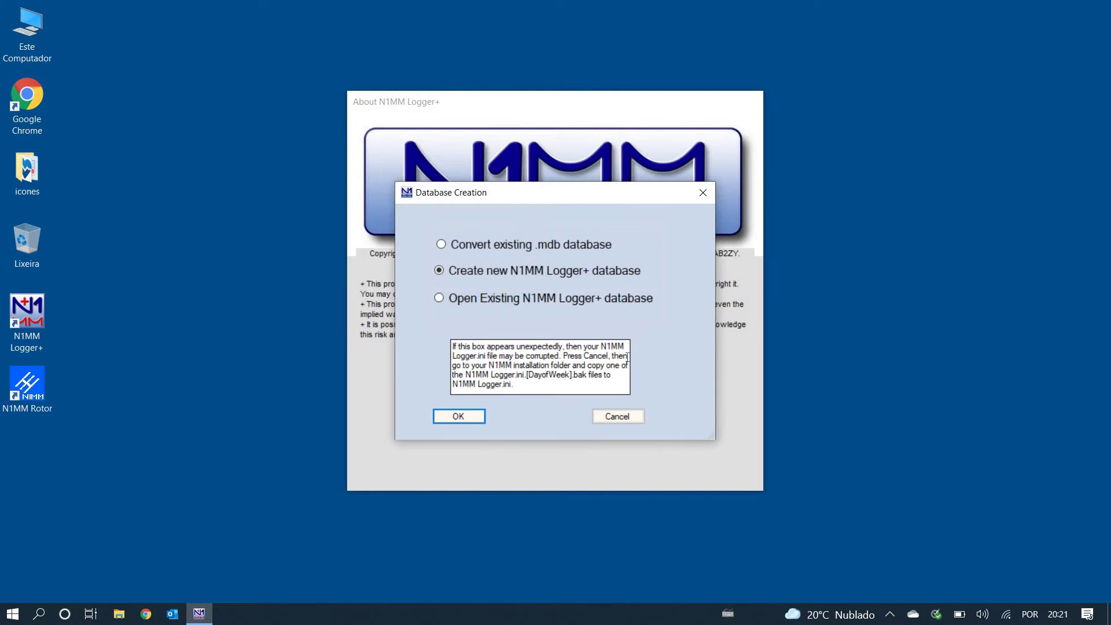
click(471, 419)
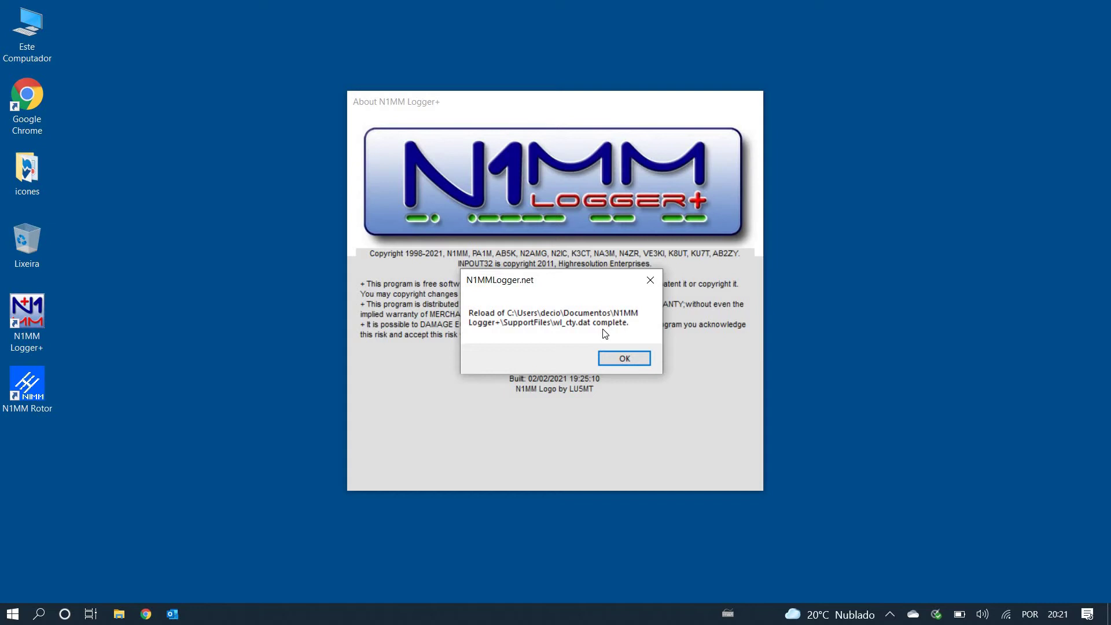
click(621, 357)
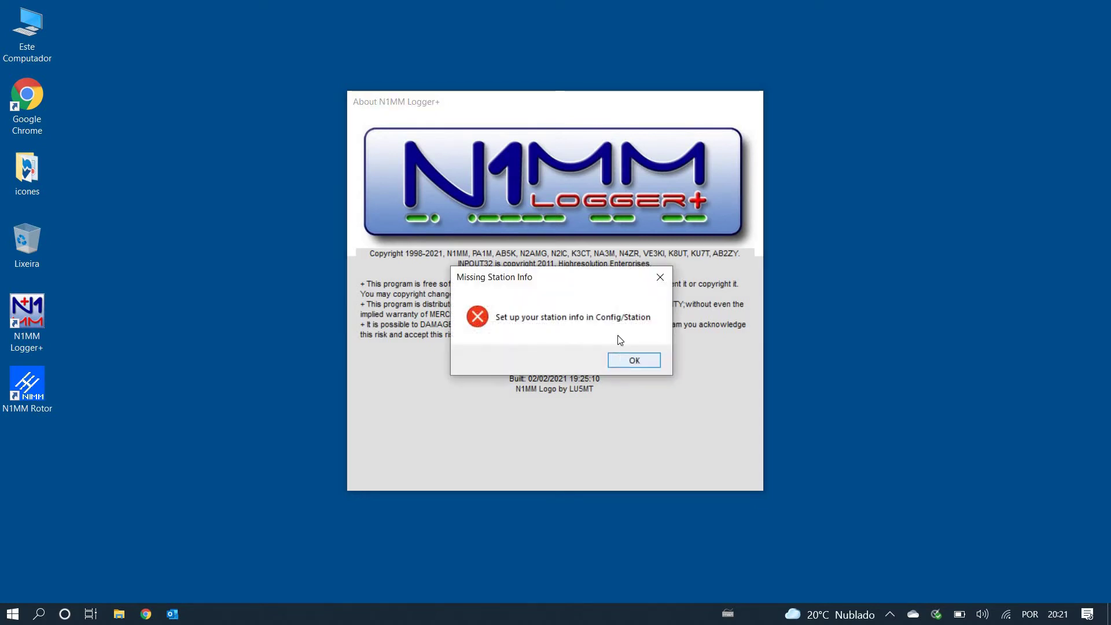
click(634, 361)
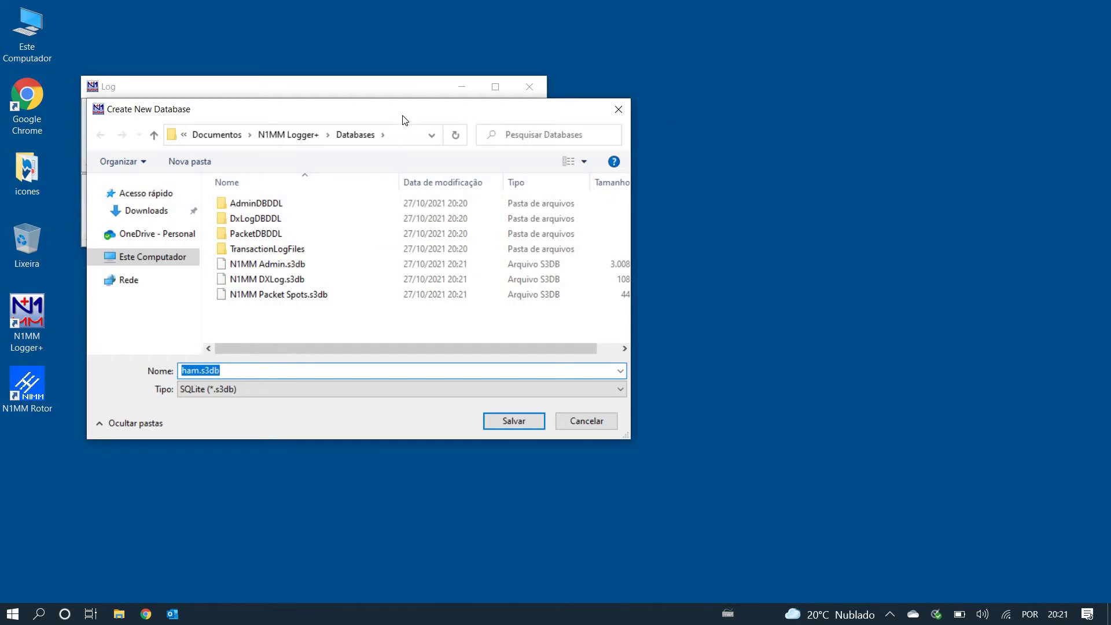
Step: Move the Create New Database window aside and check the Databases folder path
drag(405, 120, 556, 250)
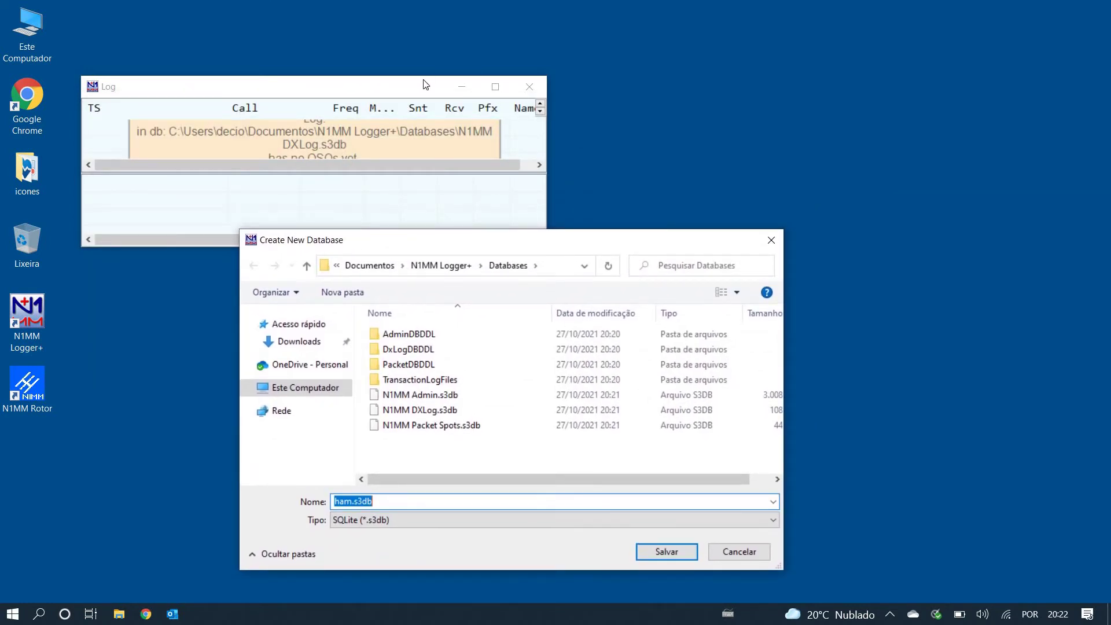
click(576, 44)
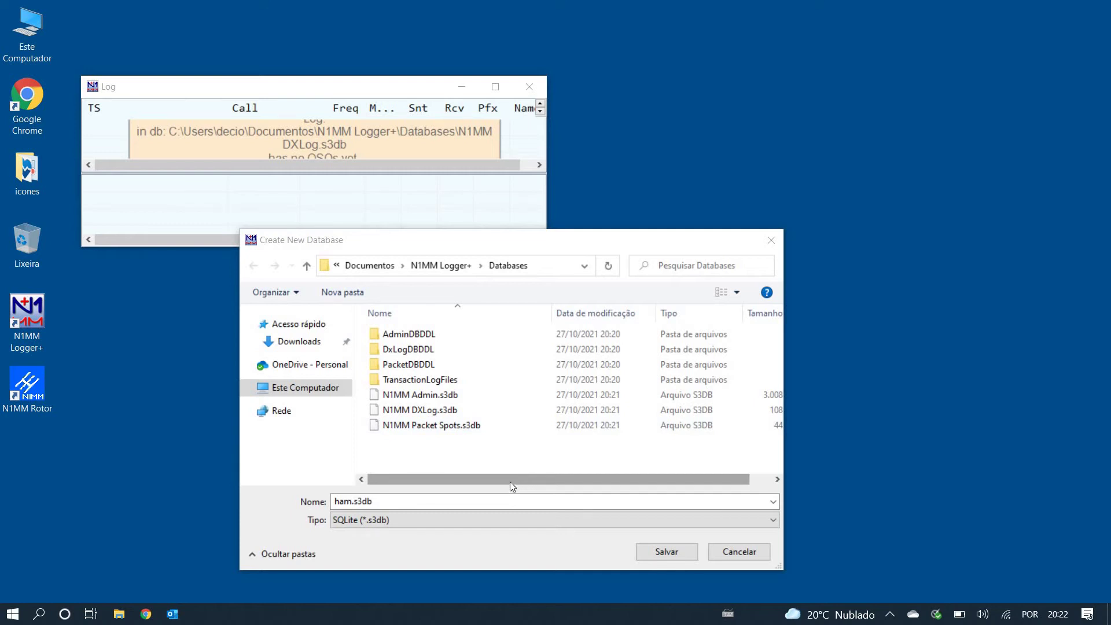
click(553, 265)
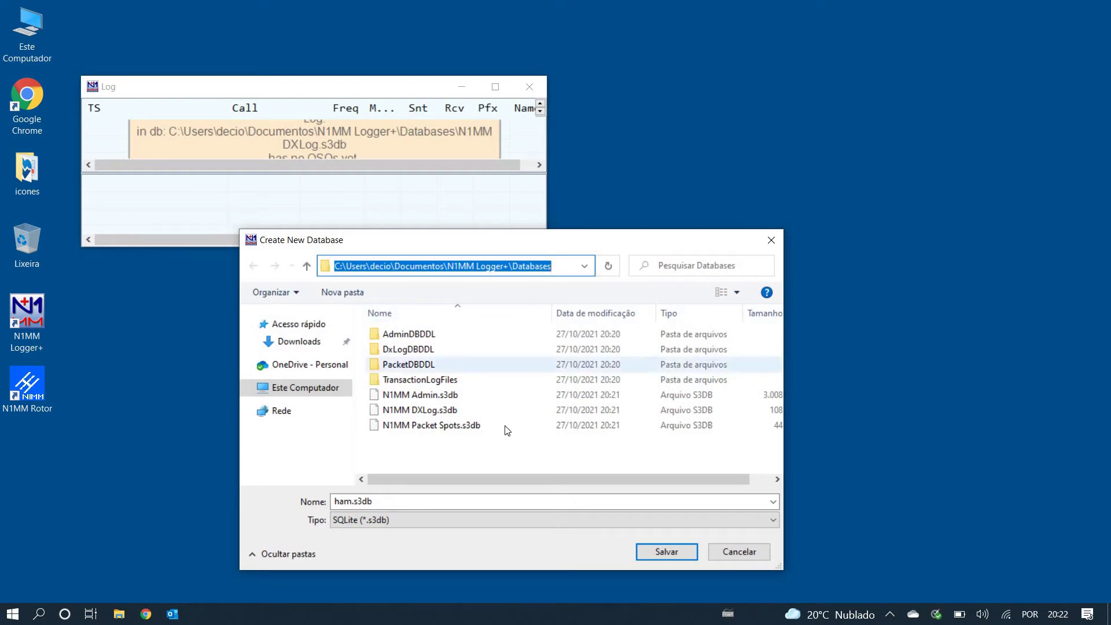
Step: Rename the database file to 'ham-' followed by the station callsign and save it
click(440, 500)
click(442, 501)
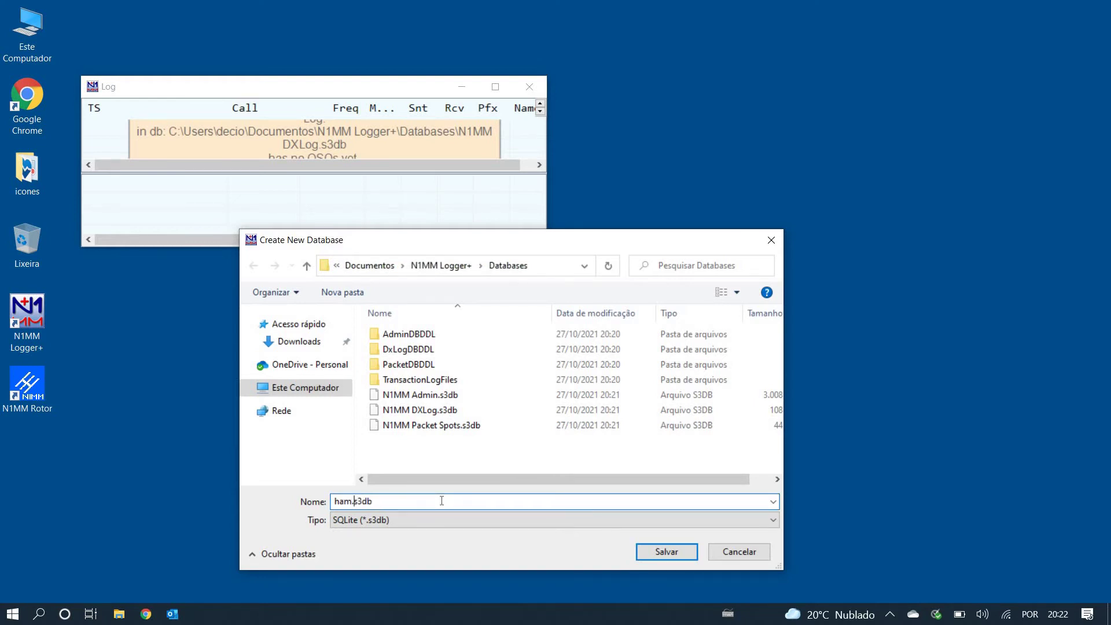
key(Left)
key(Left)
key(Left)
key(Left)
key(Left)
text(-P)
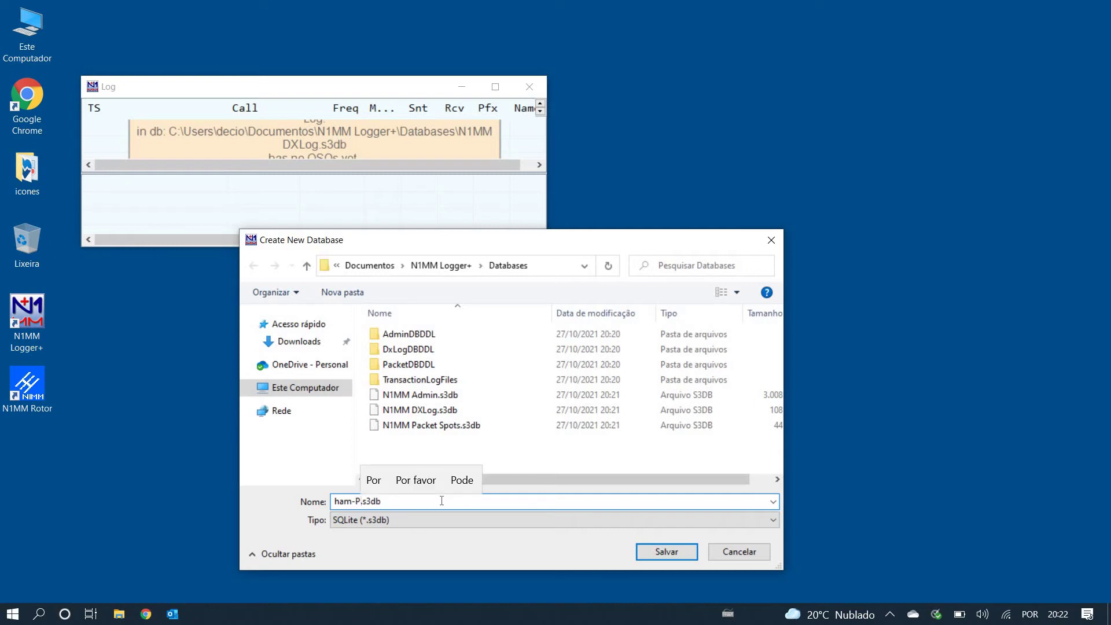
text(U2P)
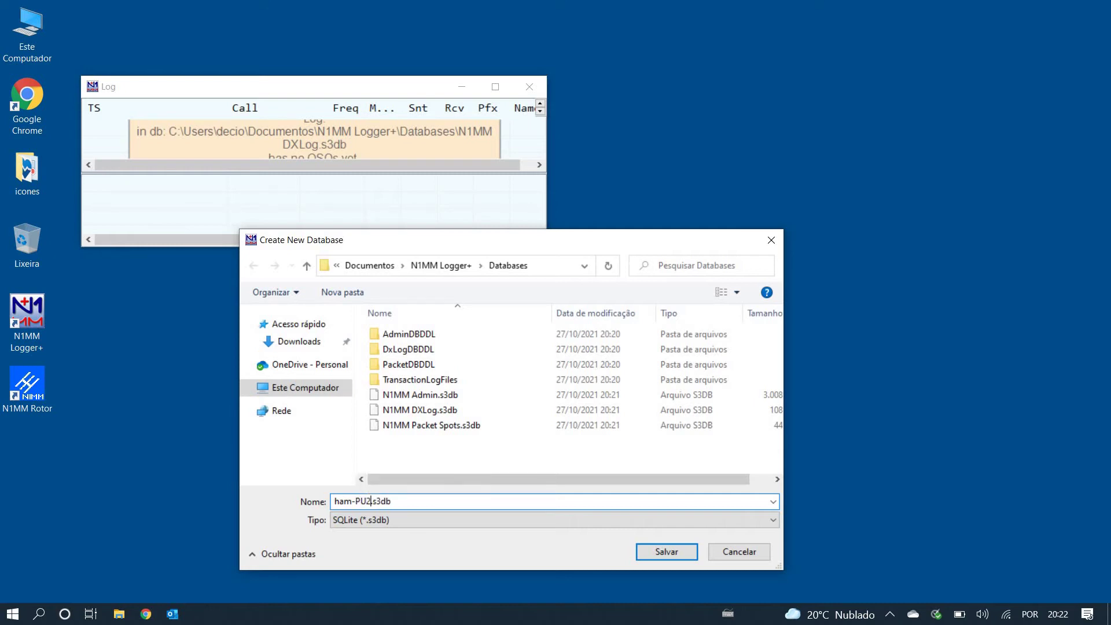
text(YB)
click(659, 555)
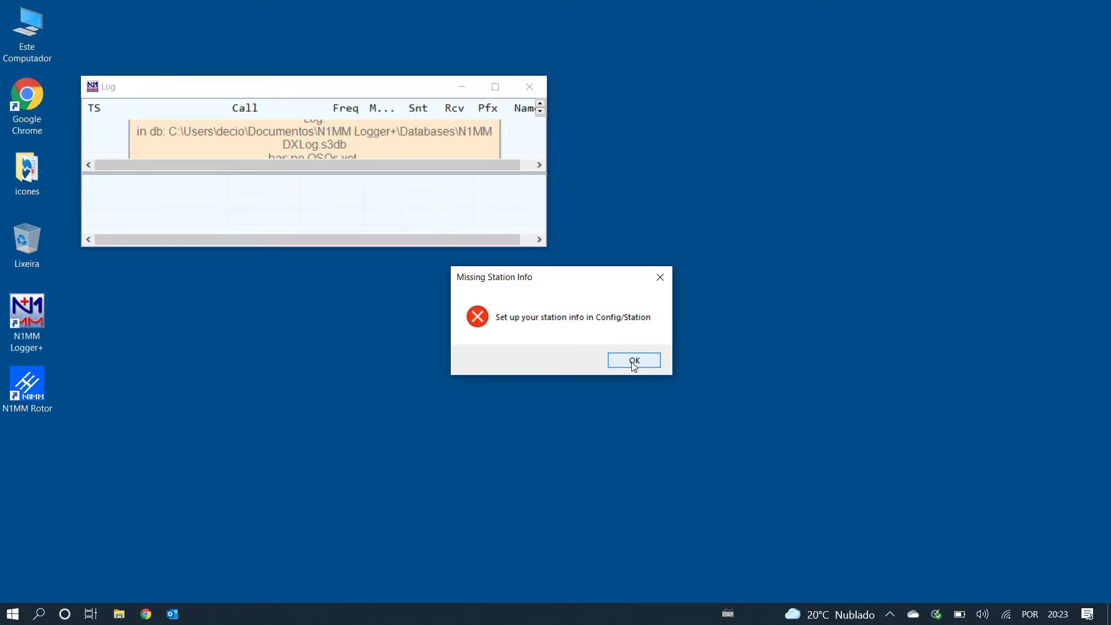
Step: Open Edit Station Information beside the Log window and enter the station callsign and operator's name
click(631, 362)
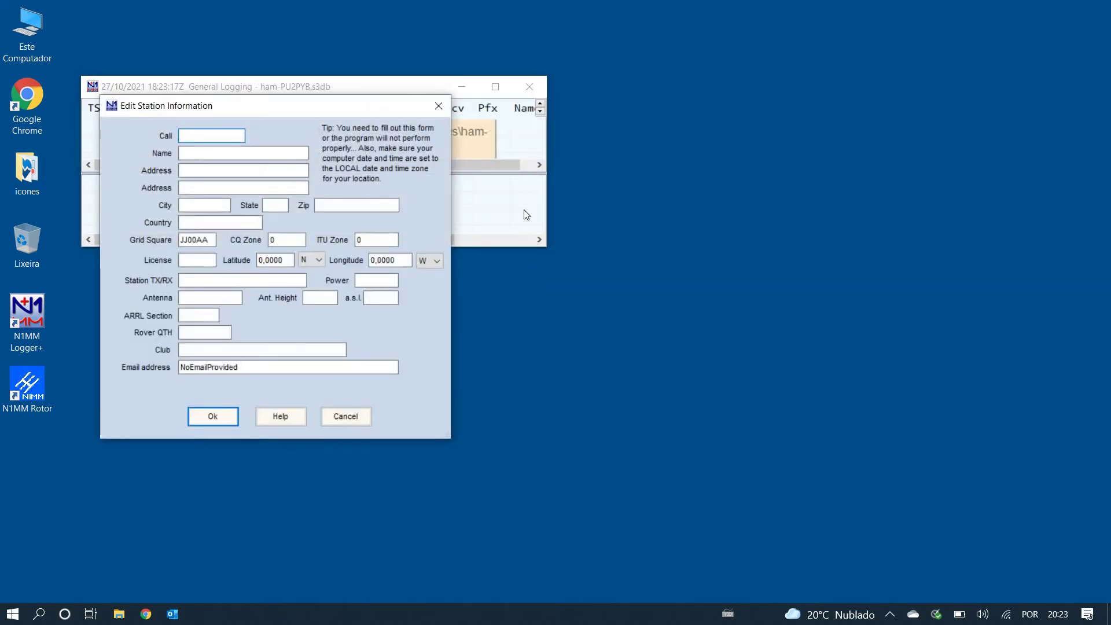
drag(297, 108, 673, 184)
drag(738, 137, 746, 113)
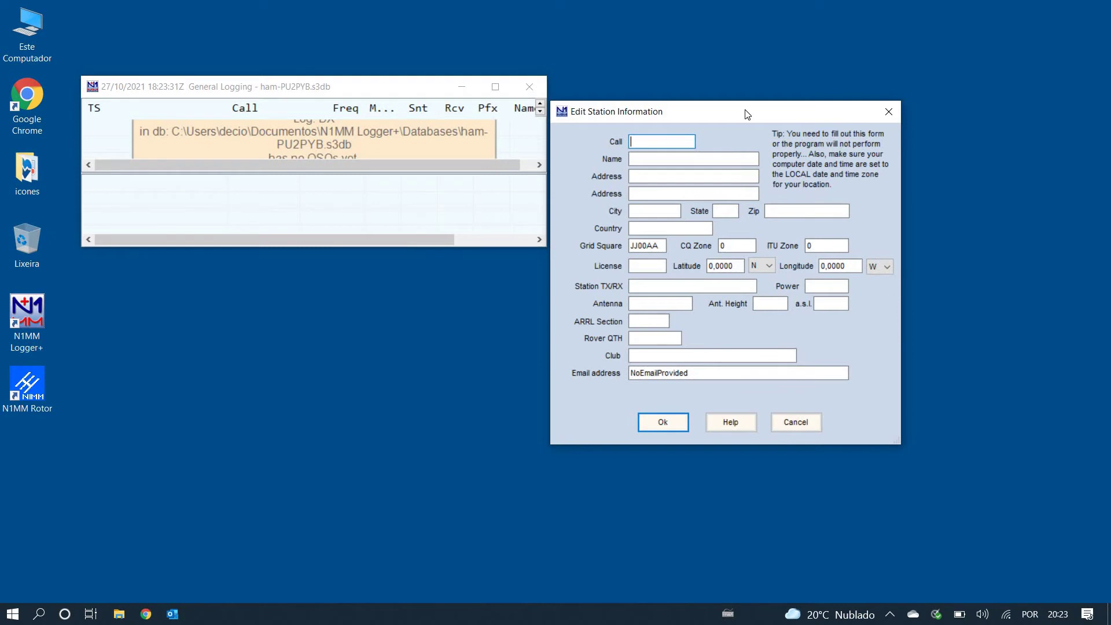
text(PU2PYB)
click(679, 159)
text(Decio)
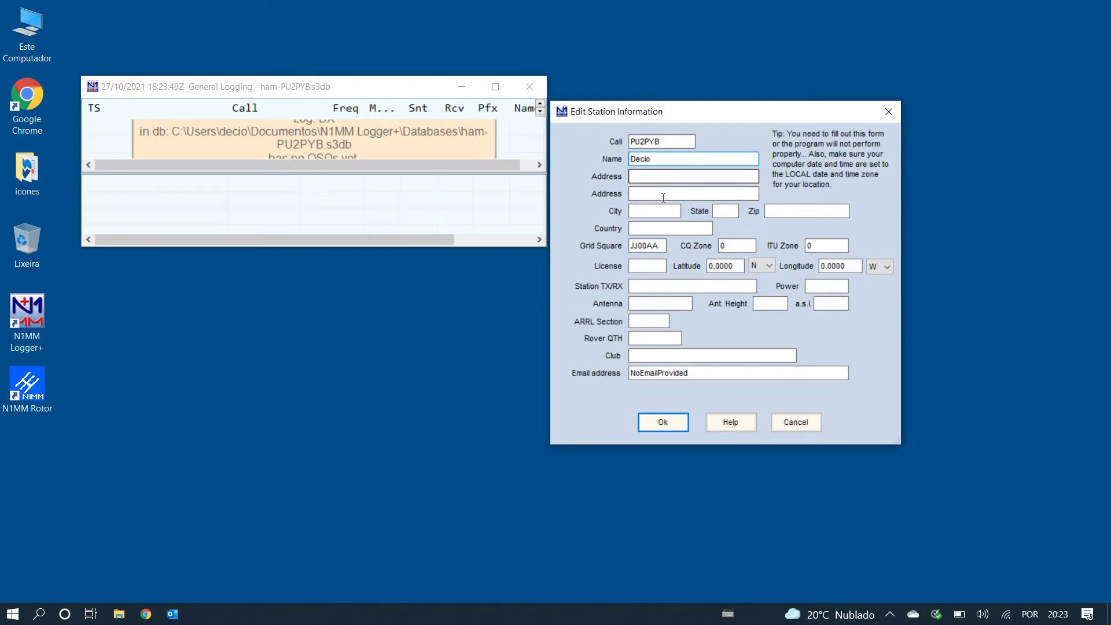
click(653, 174)
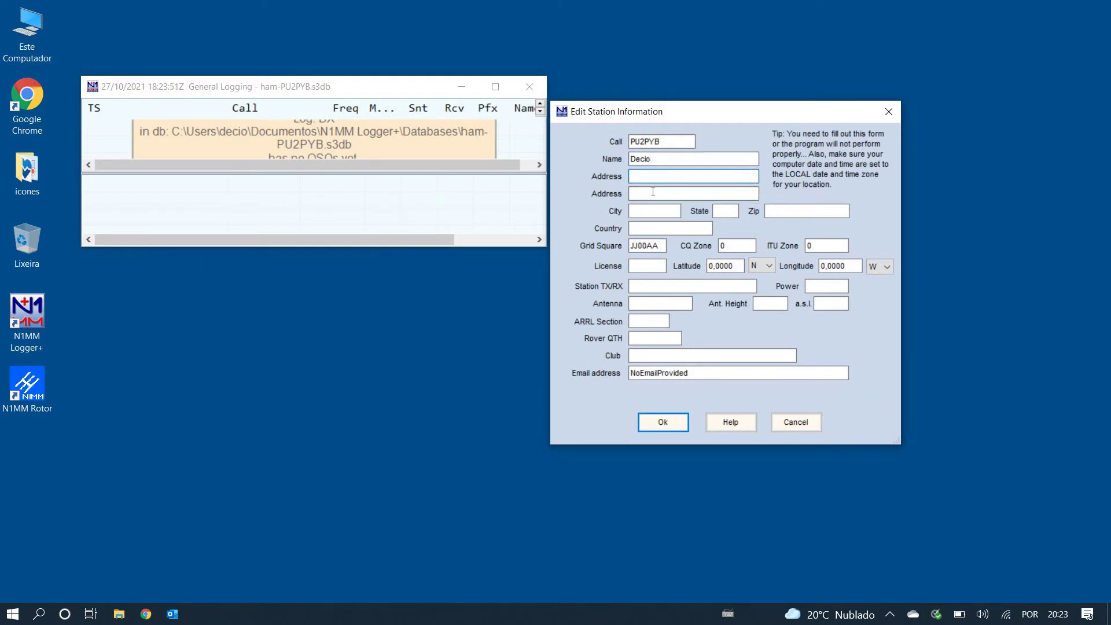
Step: Enter the station's city, state SP and country Brasil, and delete the default JJ00AA grid square
click(651, 210)
text(Sao )
text(Jos)
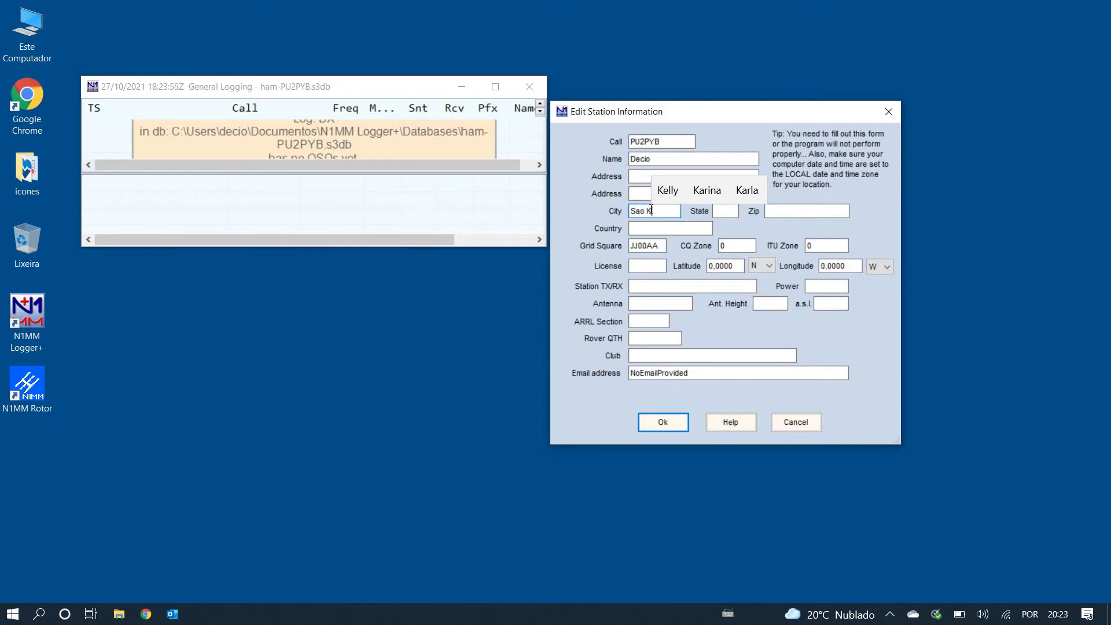
text(e)
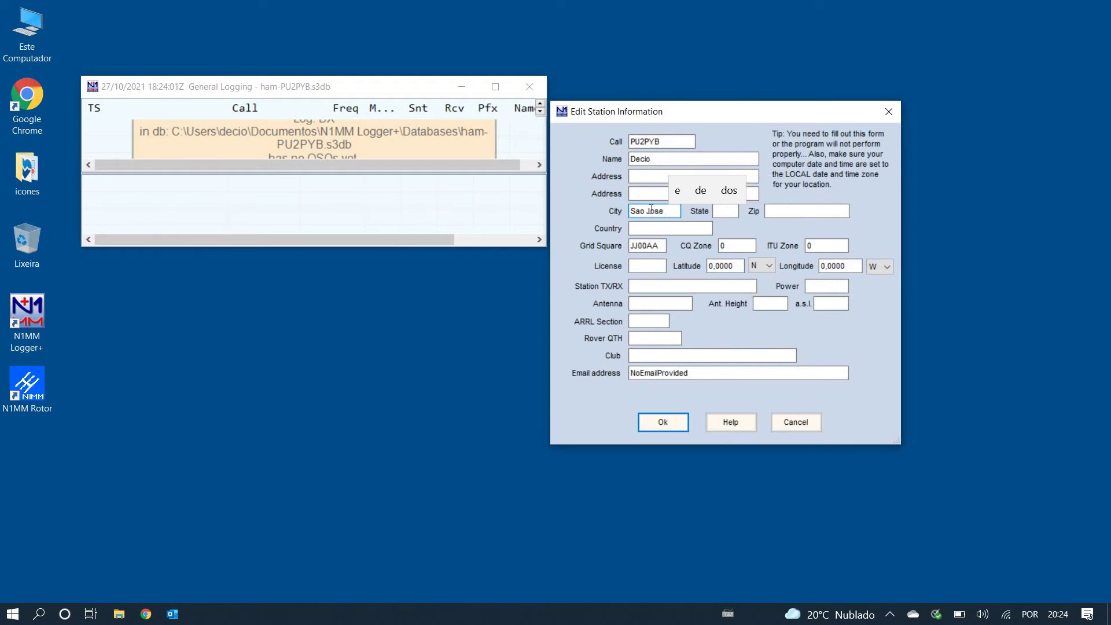
text( D)
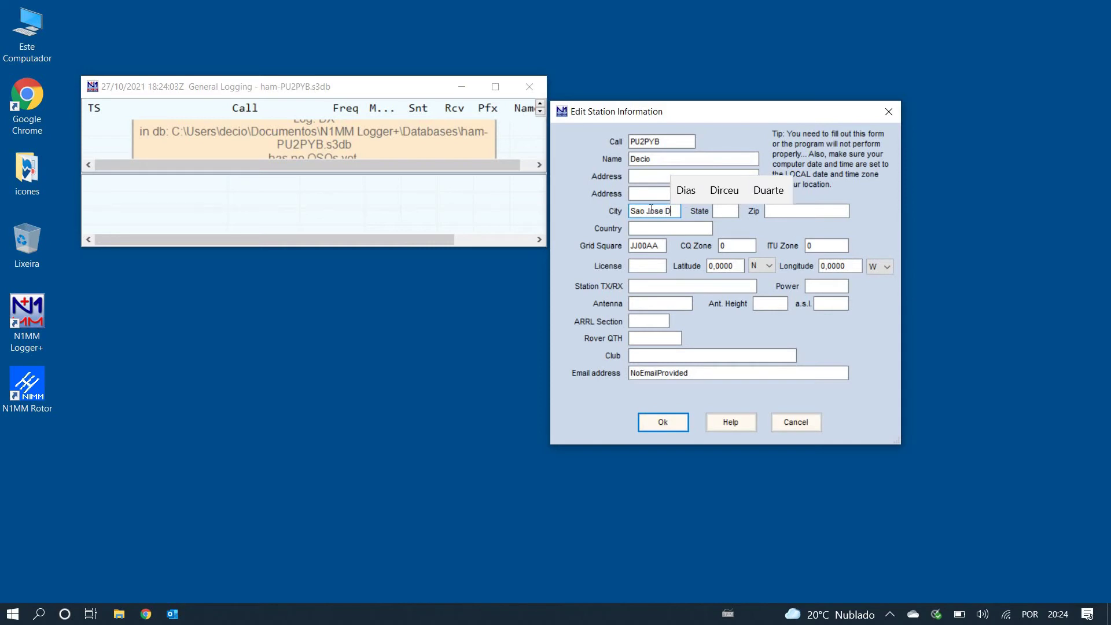
text(os Campos)
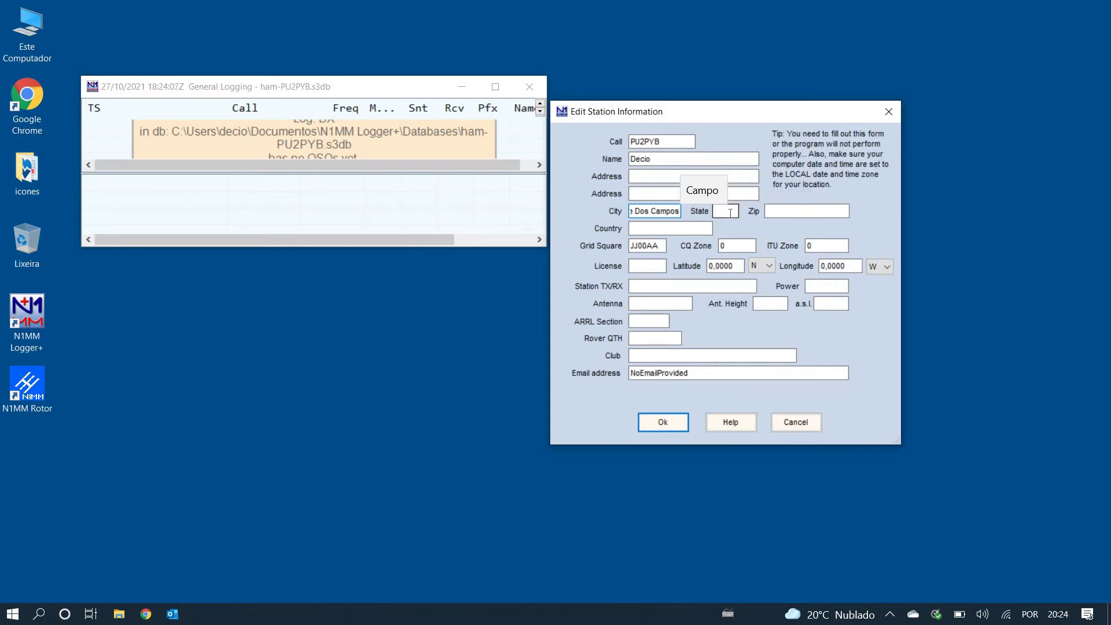
click(731, 213)
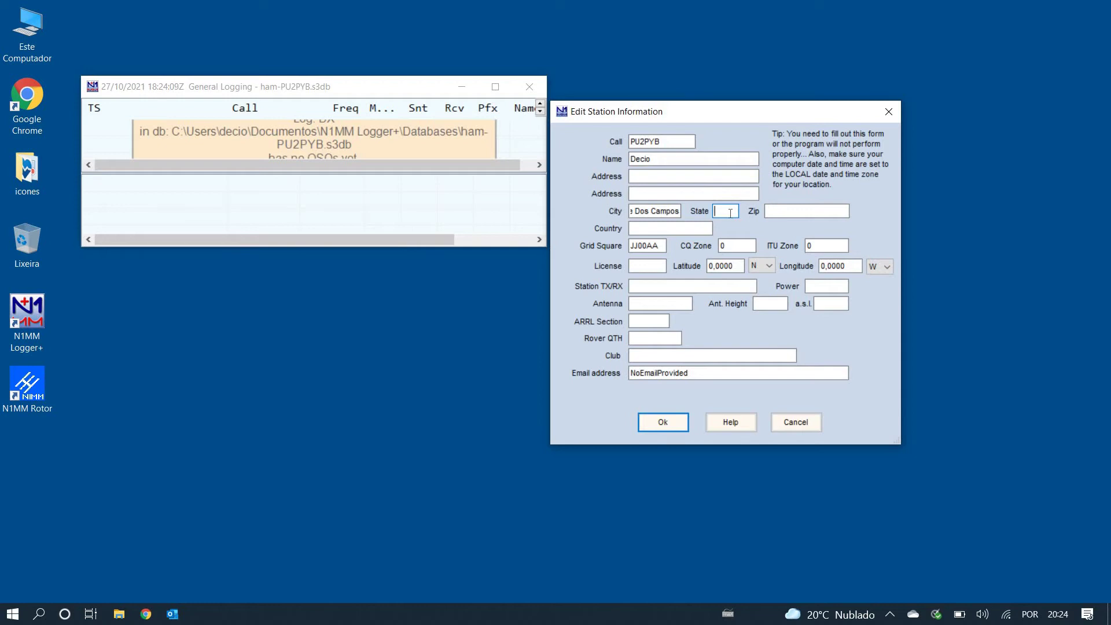
text(SP)
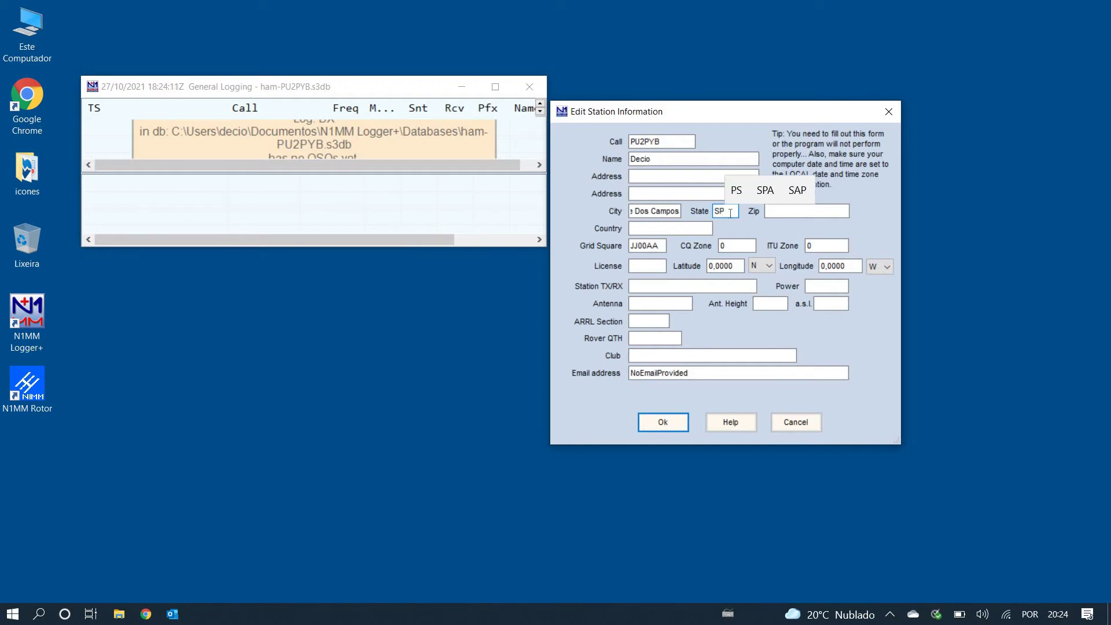
click(813, 210)
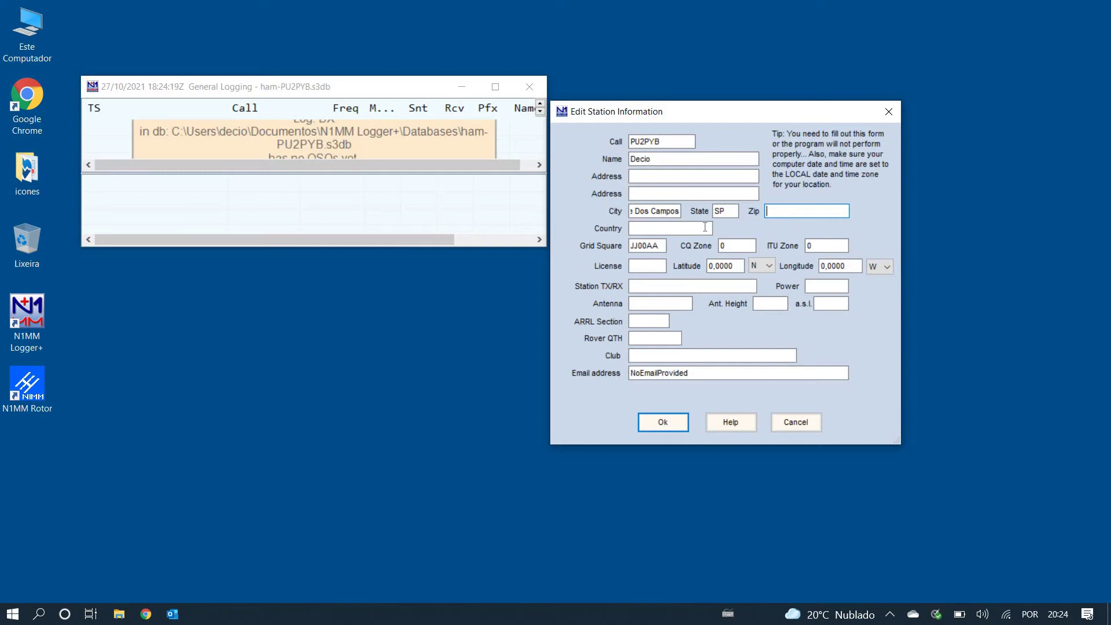
click(661, 227)
text(Brasil)
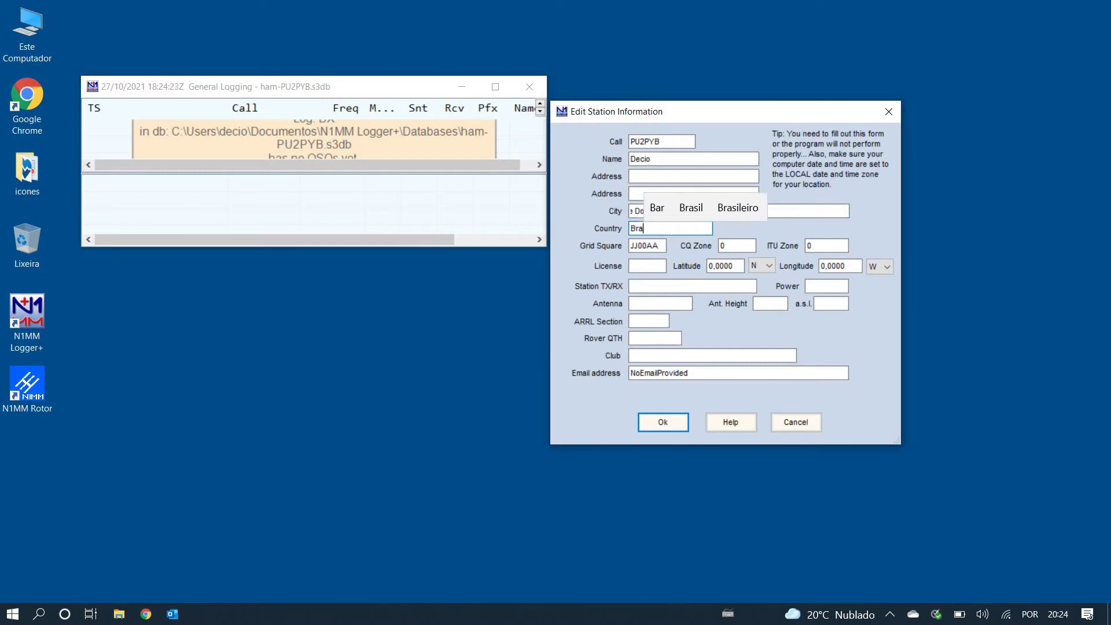
key(Tab)
key(Tab)
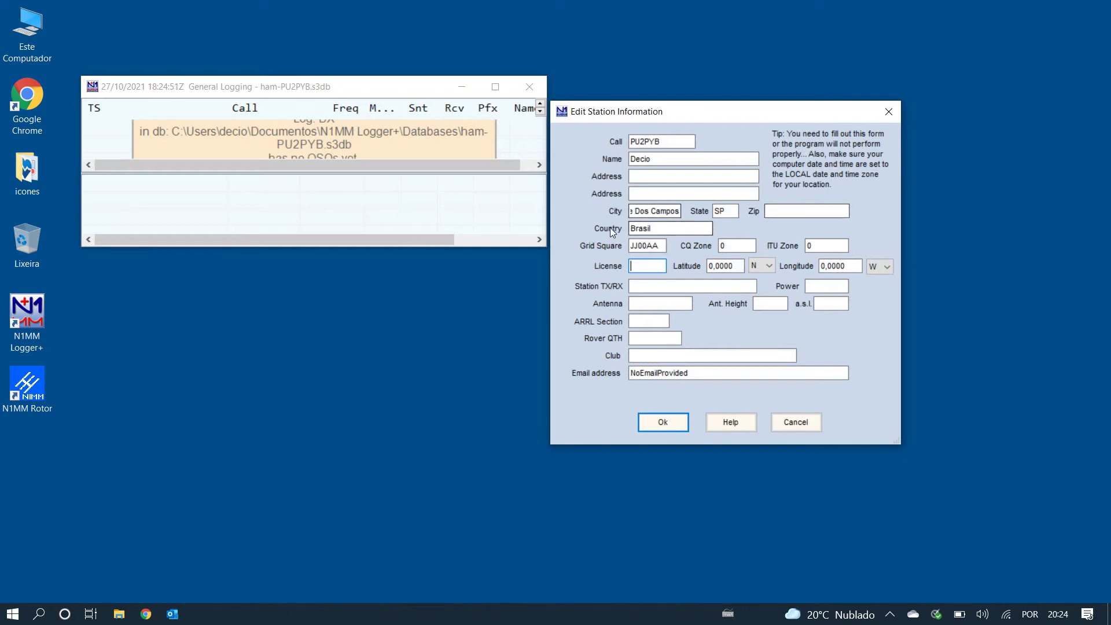
double_click(665, 246)
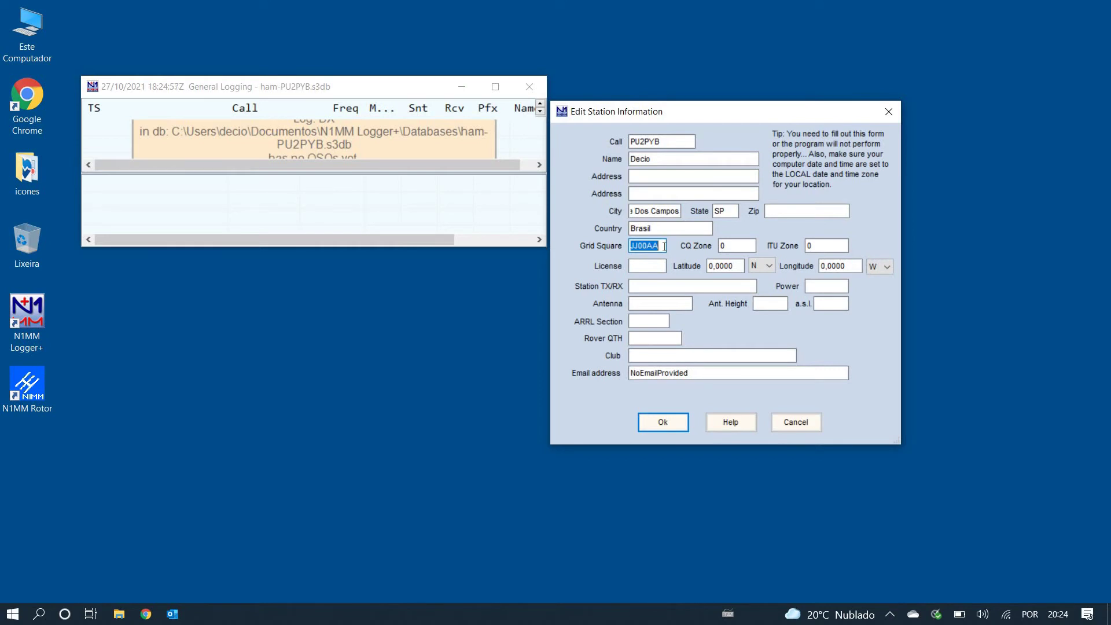
key(BackSpace)
Step: Enter grid GG76AT, CQ zone 11 and ITU zone 15, then change the grid to GG76CT
text(GG)
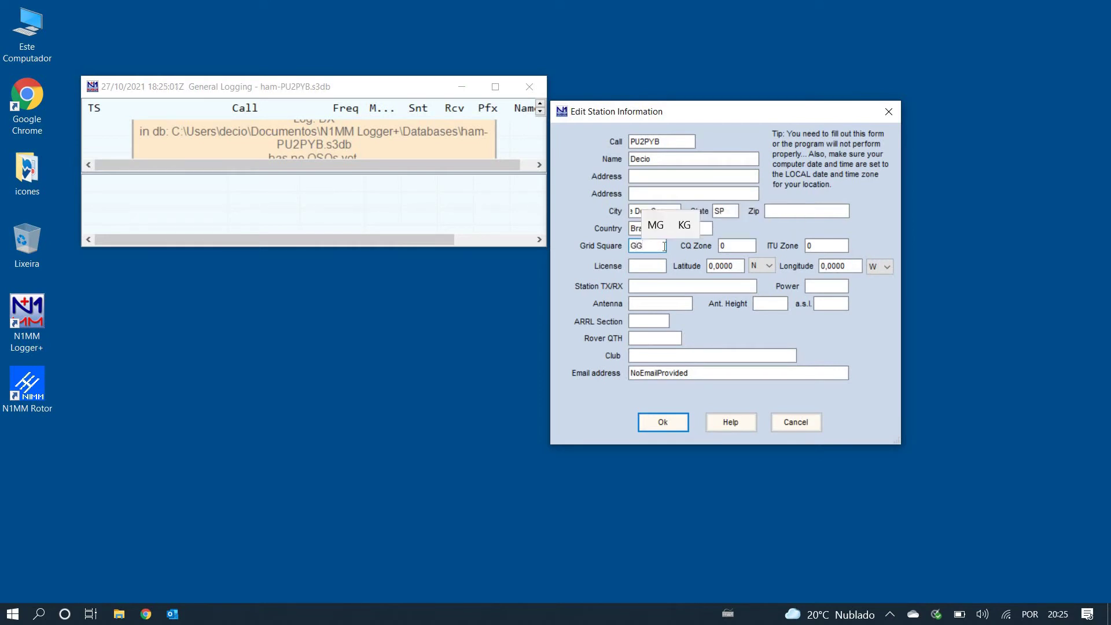
text(76AT)
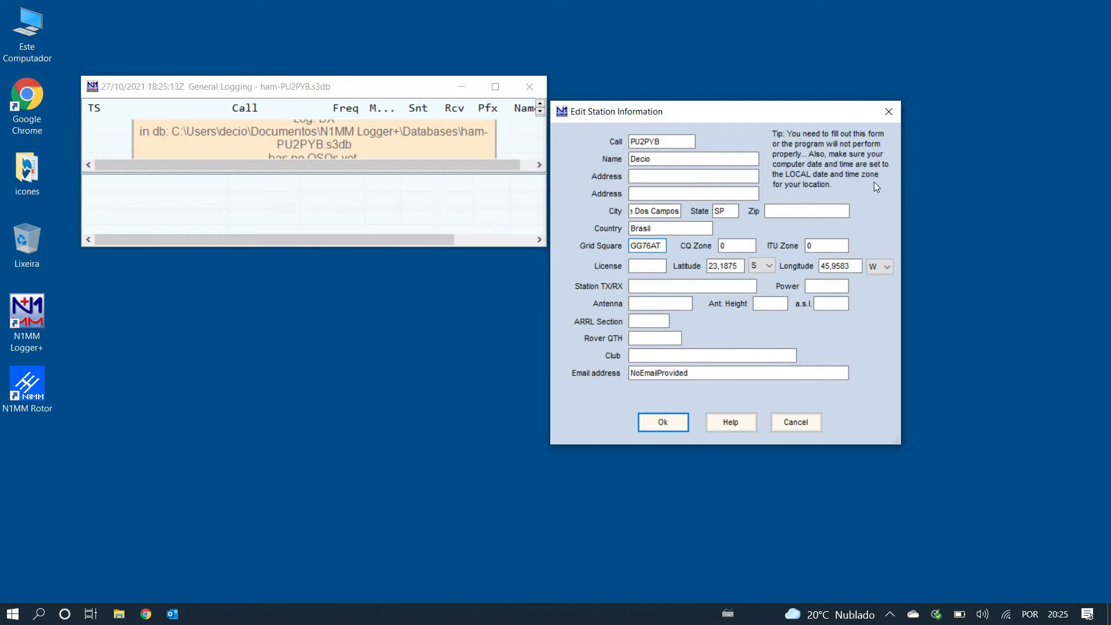
double_click(735, 248)
text(11)
double_click(818, 249)
key(BackSpace)
text(15)
click(661, 248)
key(BackSpace)
key(BackSpace)
text(CT)
Step: Revert the grid square to GG76AT and enter license class C
key(BackSpace)
key(BackSpace)
text(AT)
click(664, 248)
click(650, 265)
text(C)
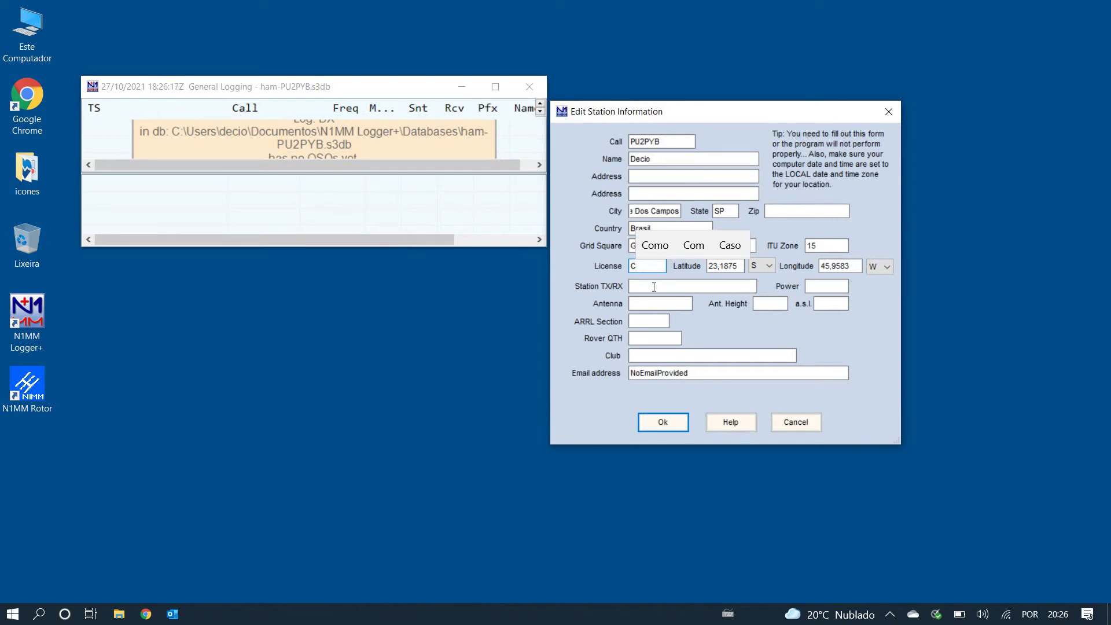
click(654, 287)
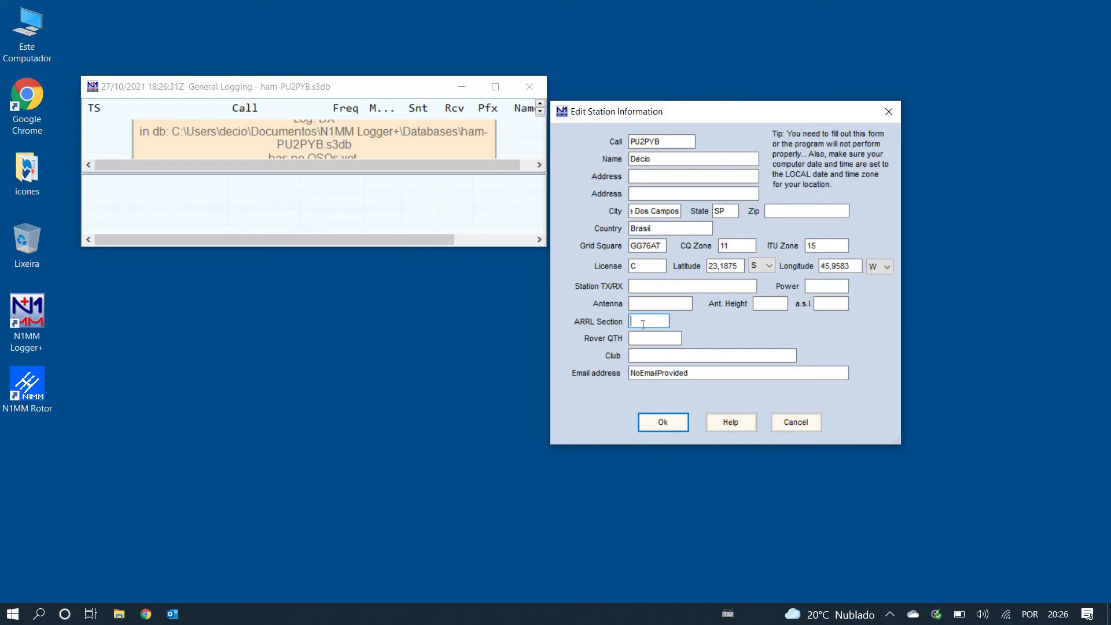
Step: Enter ARRL section DX and club name ARAUCARIA DX
text(D)
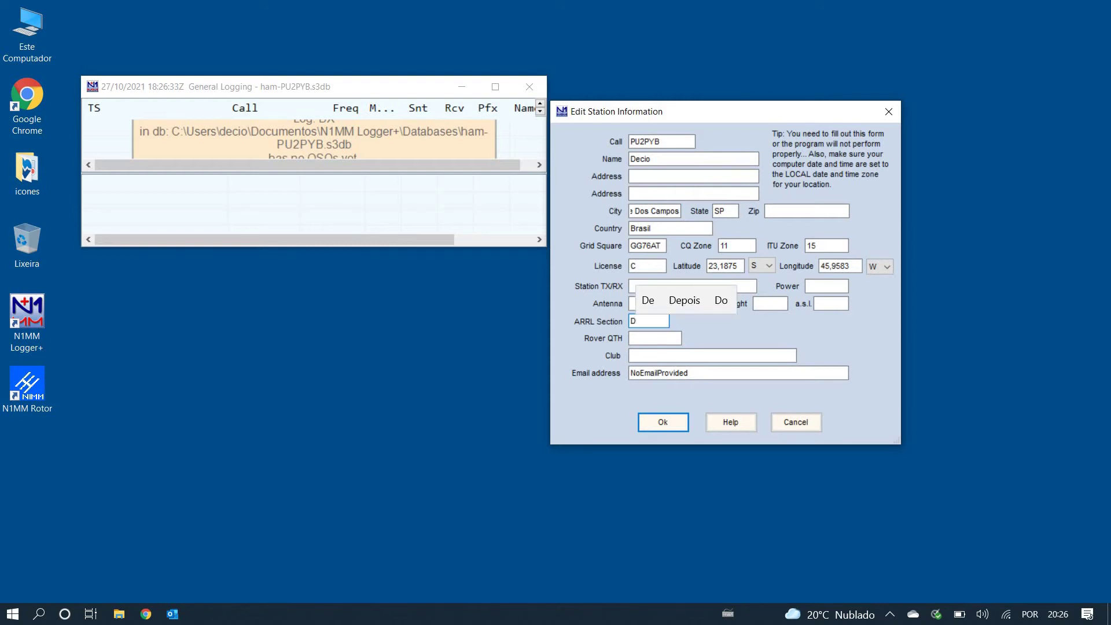
text(X)
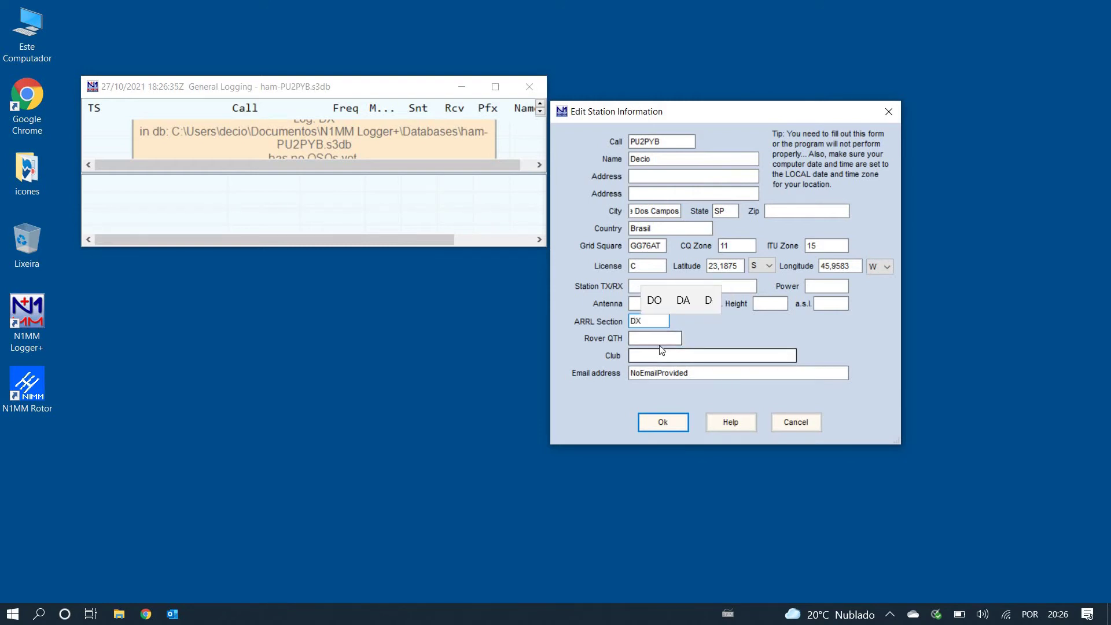
click(663, 341)
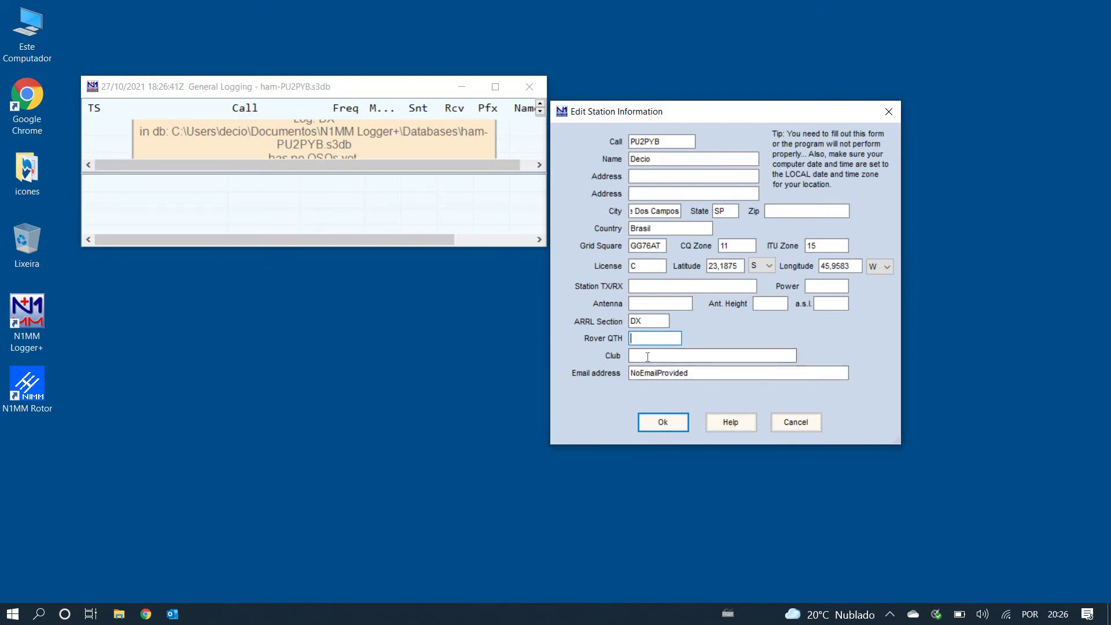
click(647, 357)
text(ARAUC)
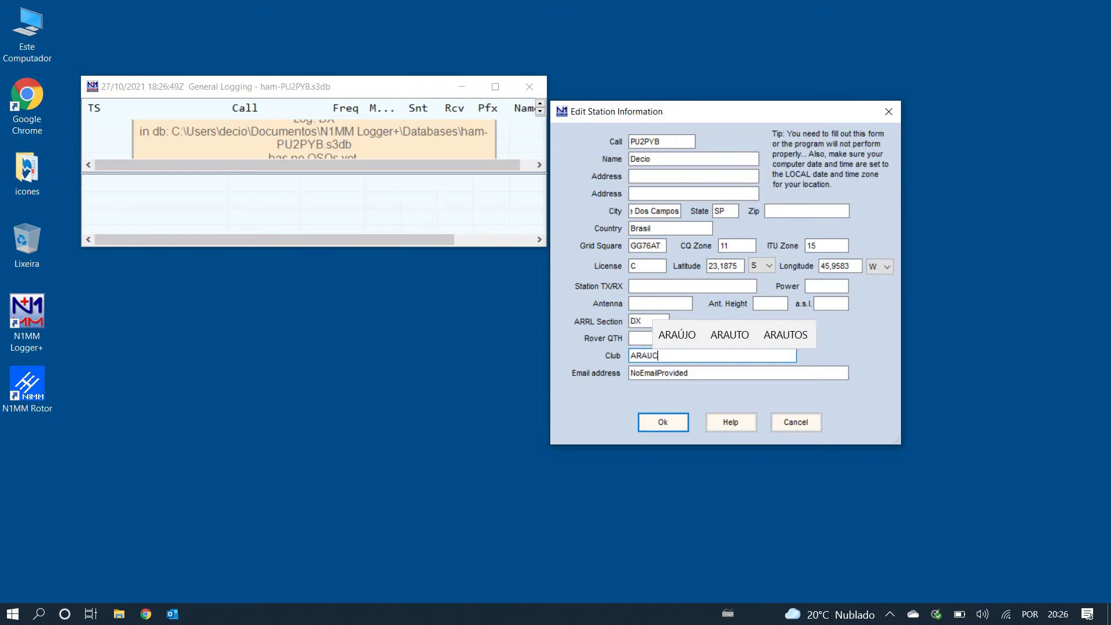
text(ARIA DX)
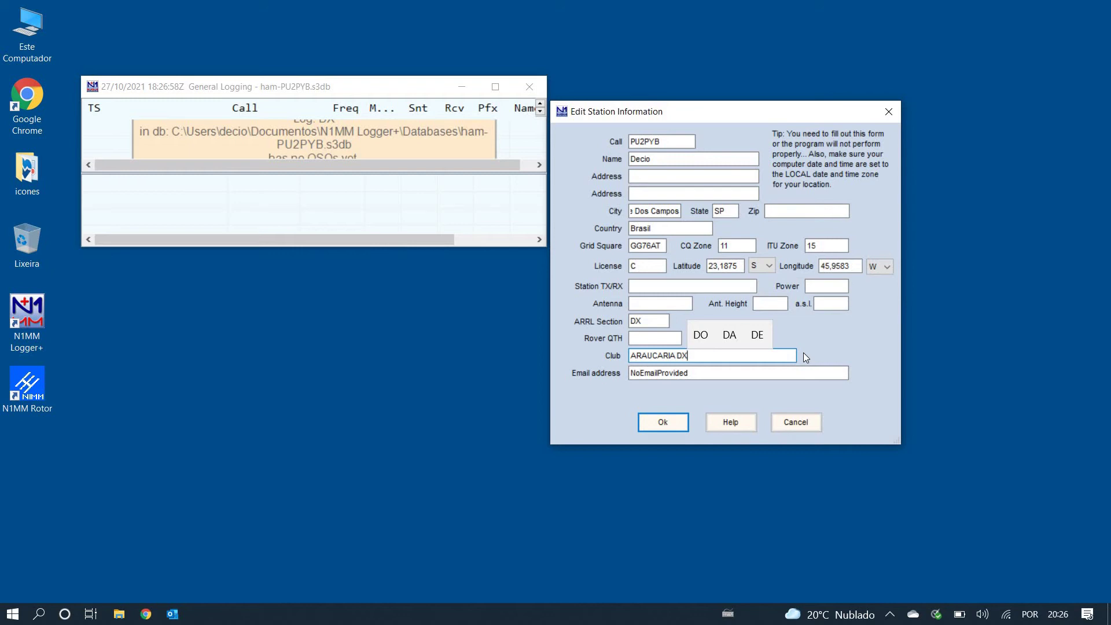
Step: Replace the placeholder e-mail with the operator's e-mail address
click(705, 373)
double_click(705, 373)
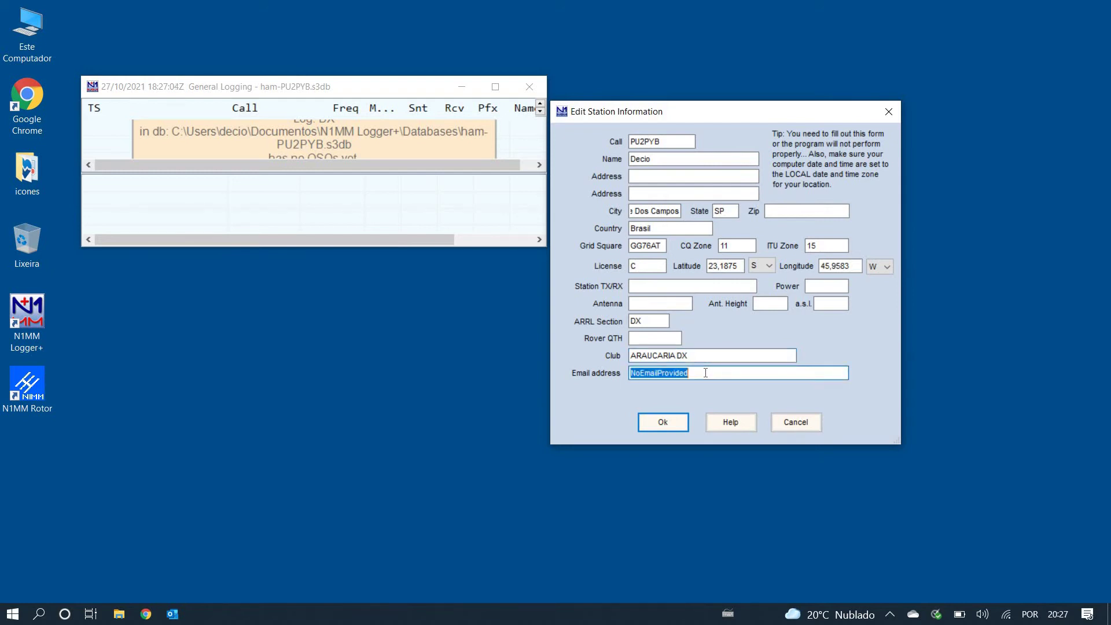
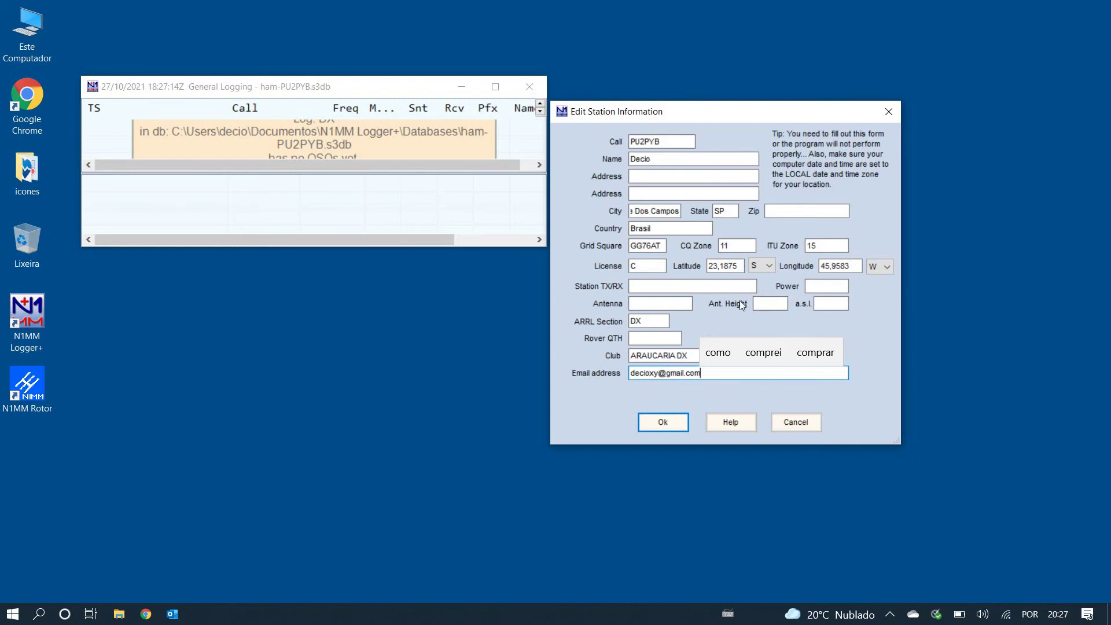
Step: Enter the antenna as Vertical 3x5/8, switching to the US international keyboard for the slash
click(648, 303)
text(V)
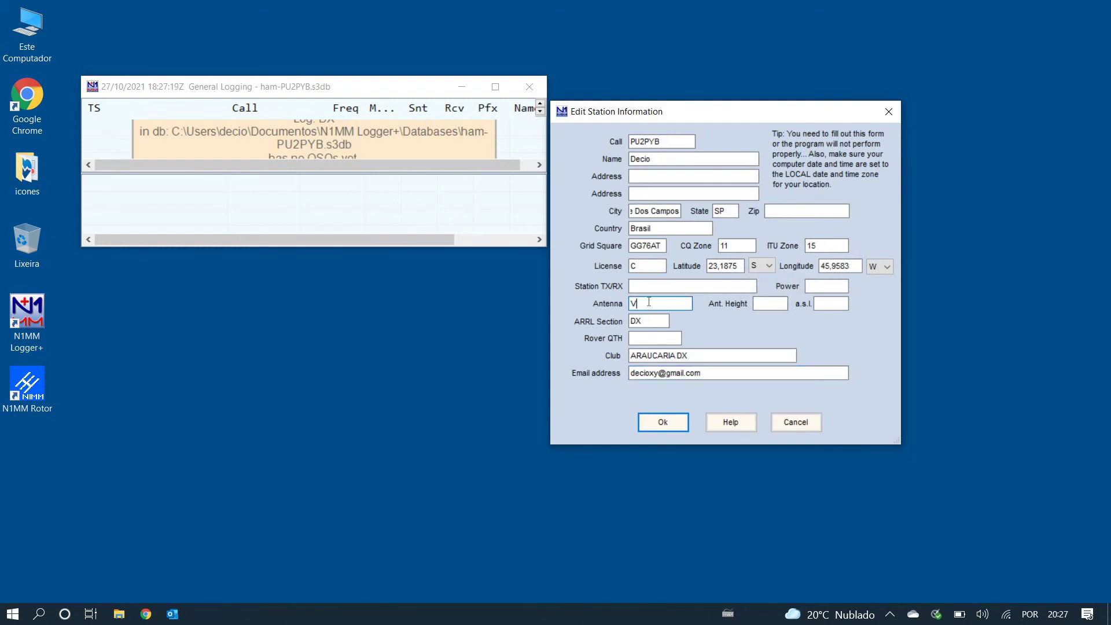
text(ertic)
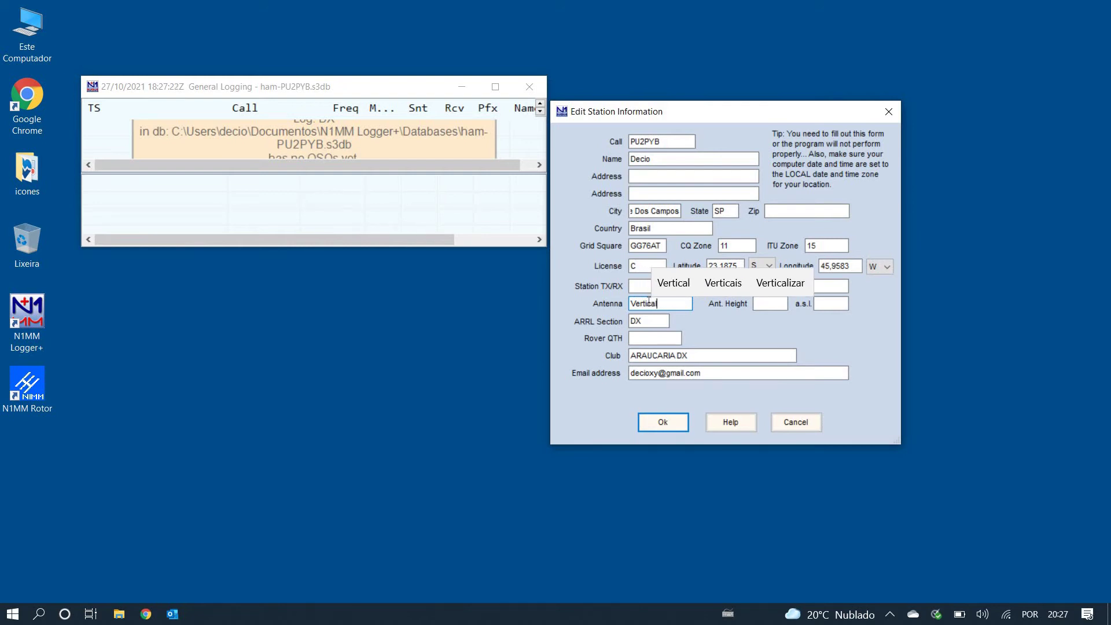
text(al)
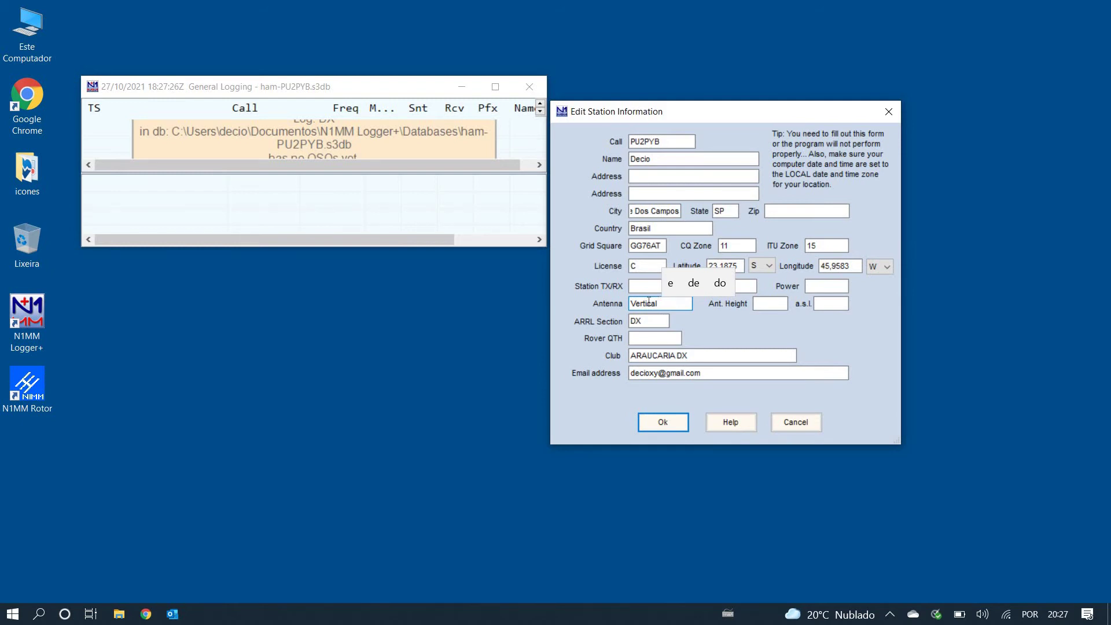
text( 3x5;8)
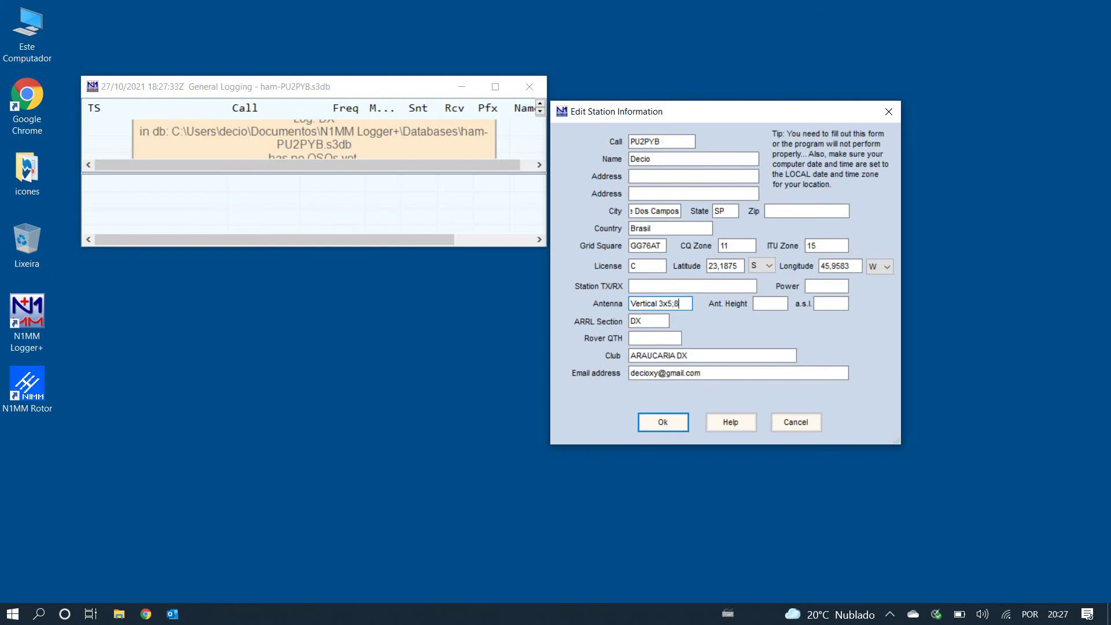
click(1036, 622)
key(Down)
key(Return)
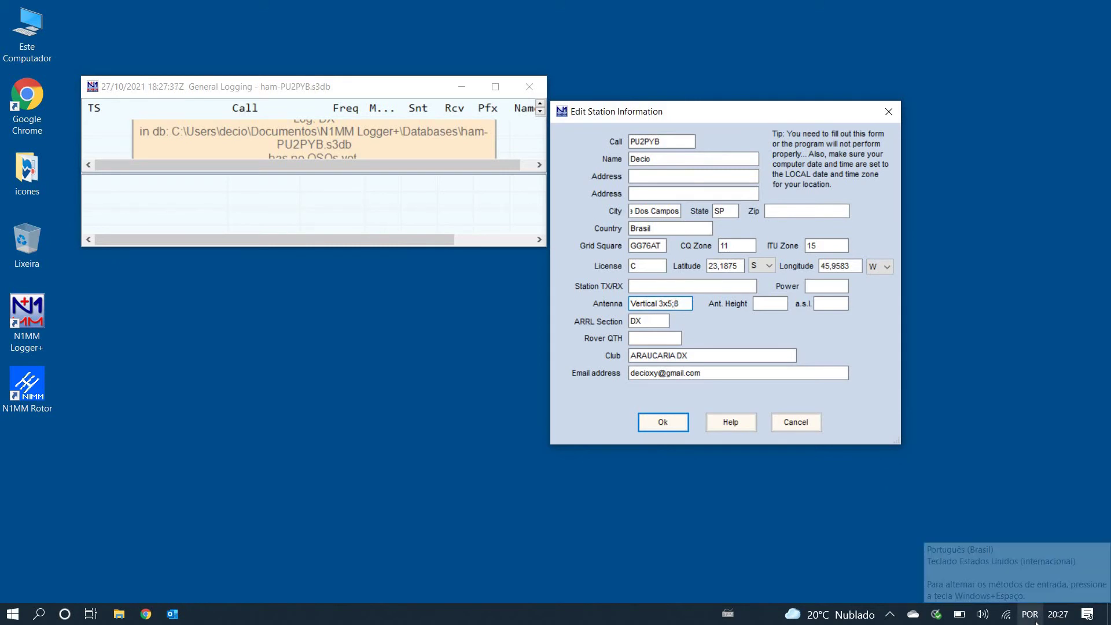
text(/)
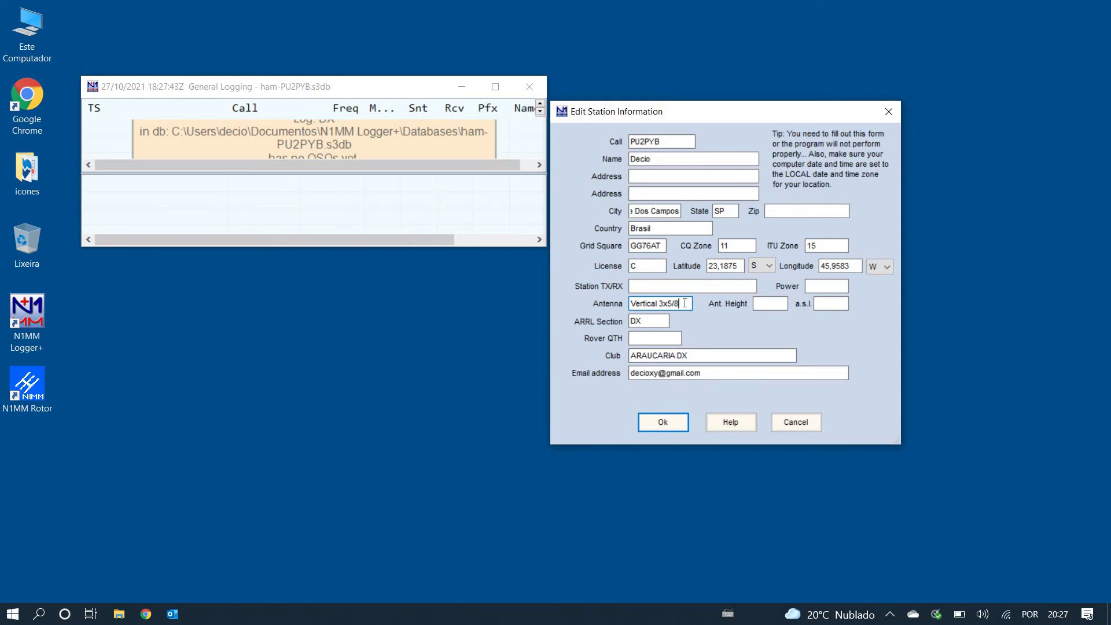
Step: Enter antenna height 10m and transmit power 50w in the station form
click(770, 302)
text(10m)
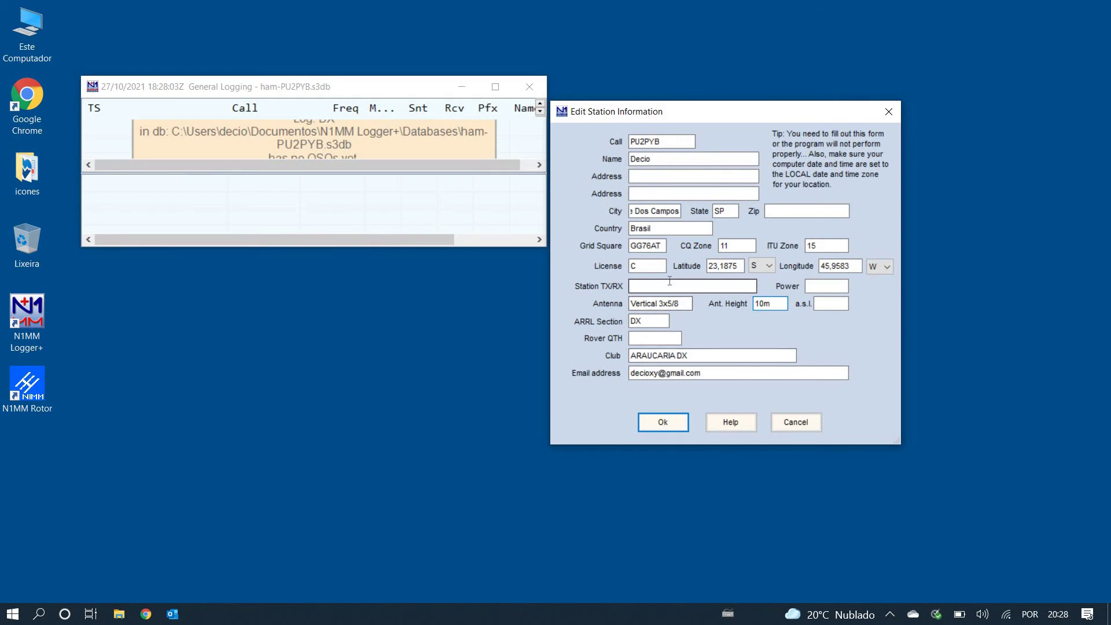
click(837, 284)
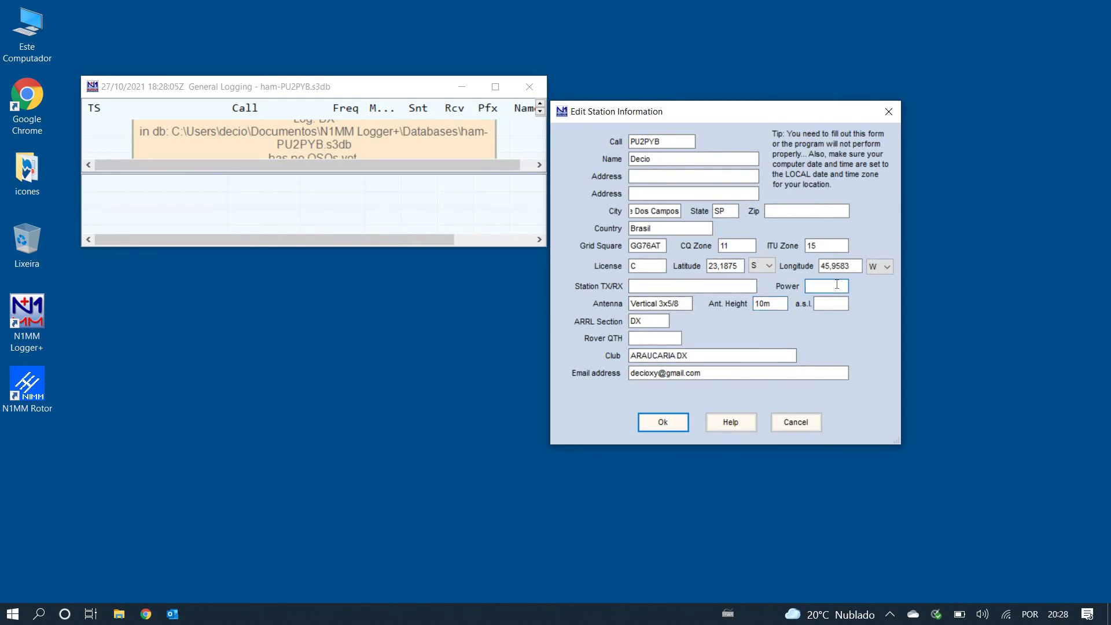
text(50w)
click(643, 284)
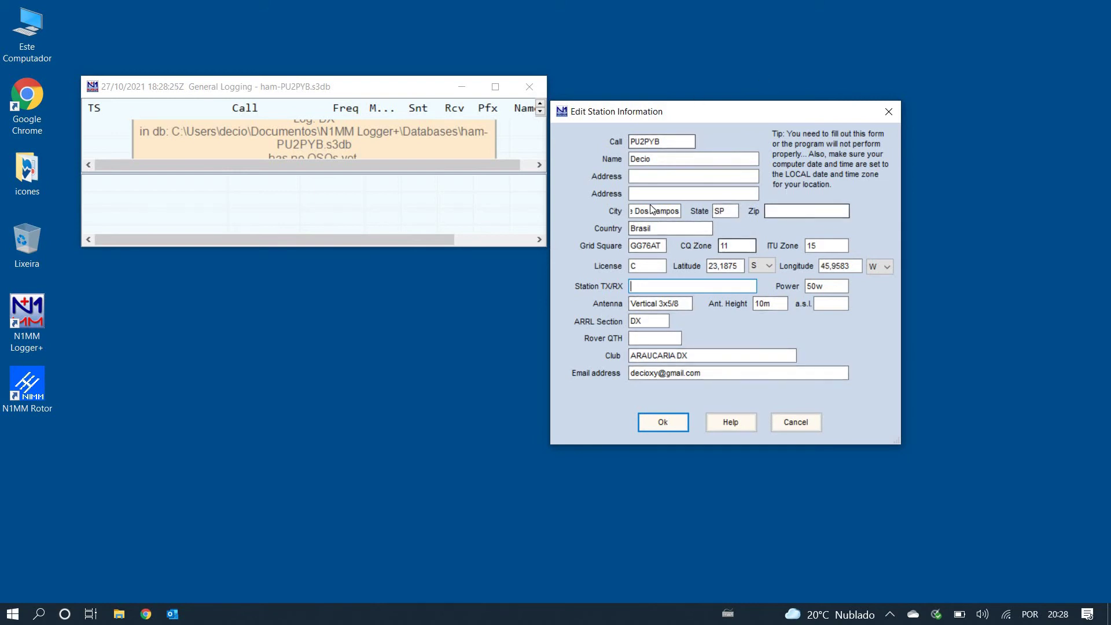
Step: Save the edited station information with Ok, then bring up the entry window's Config menu
click(666, 422)
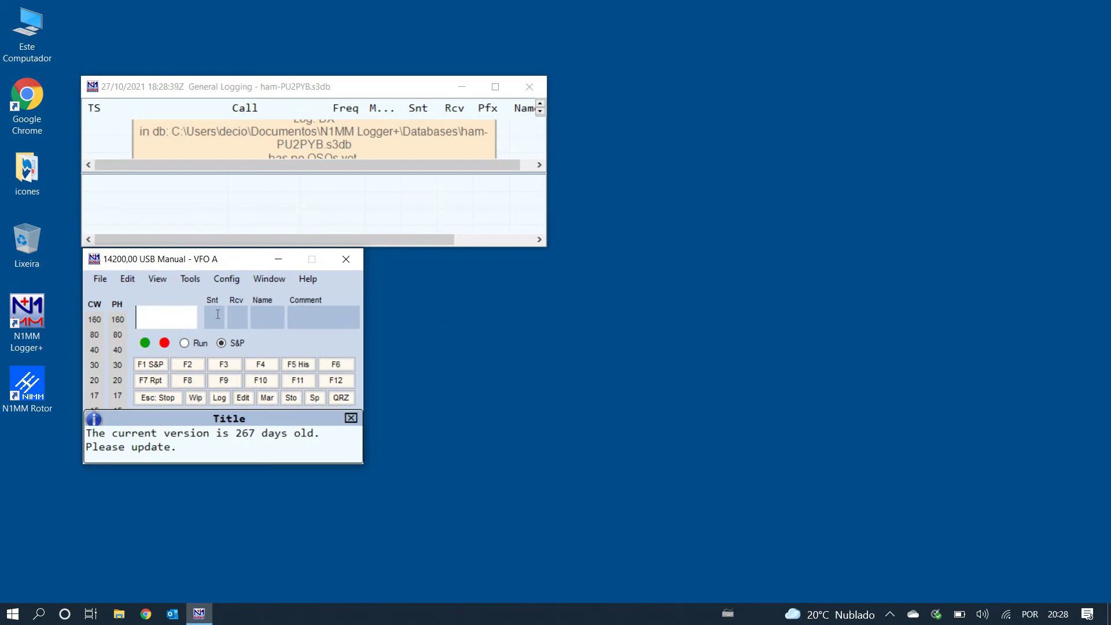
click(230, 283)
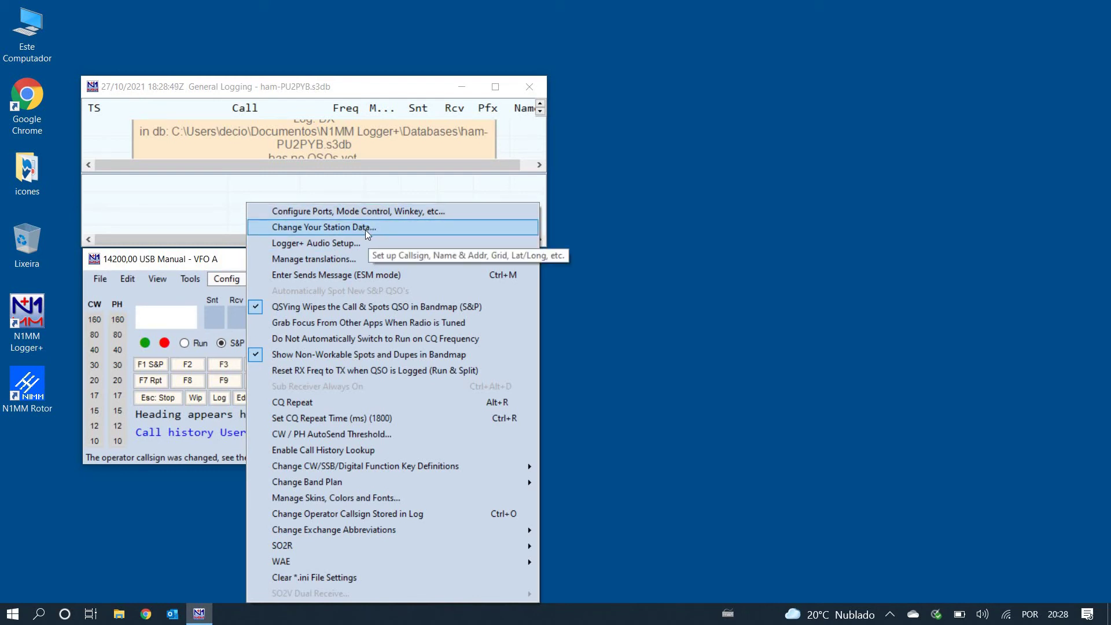
click(226, 279)
click(225, 279)
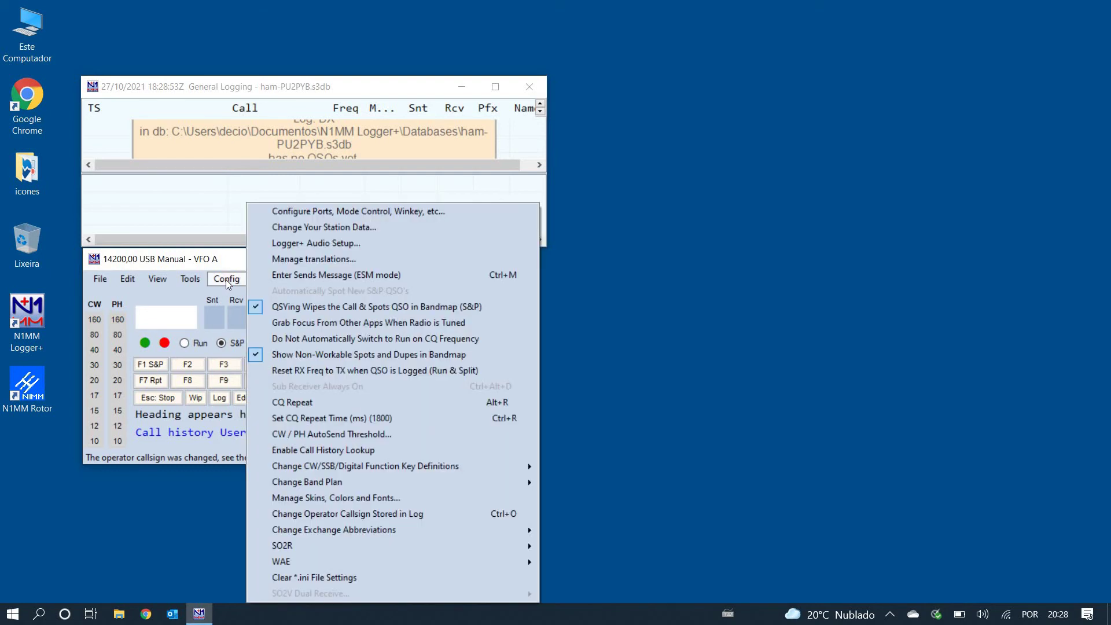
Step: Reopen Change Your Station Data, review the fields, and keep them unchanged with Ok
click(372, 230)
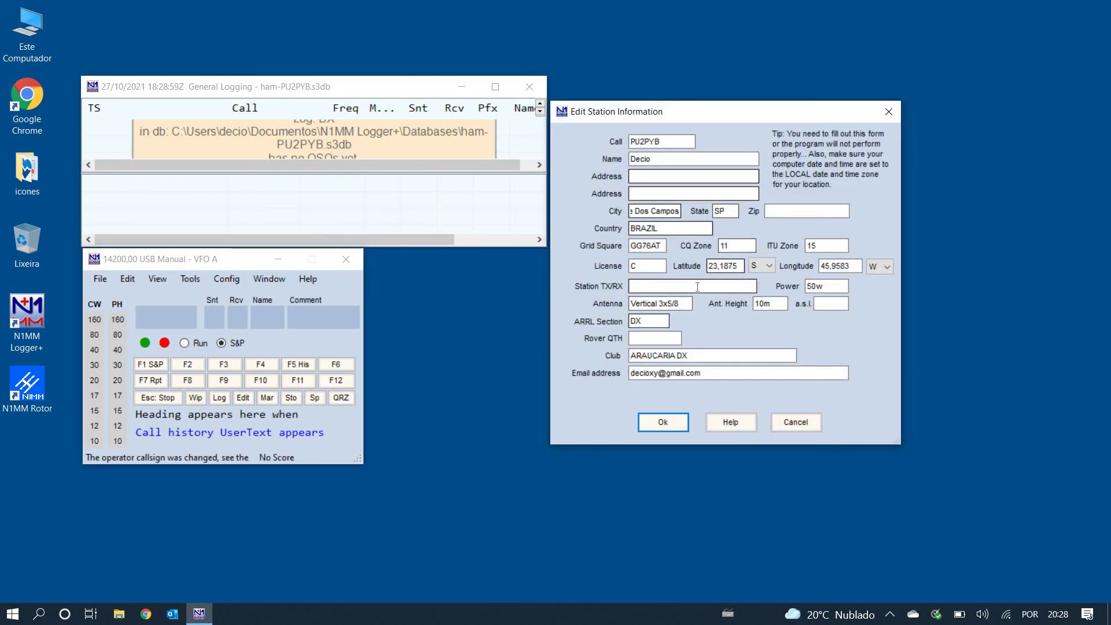
click(663, 423)
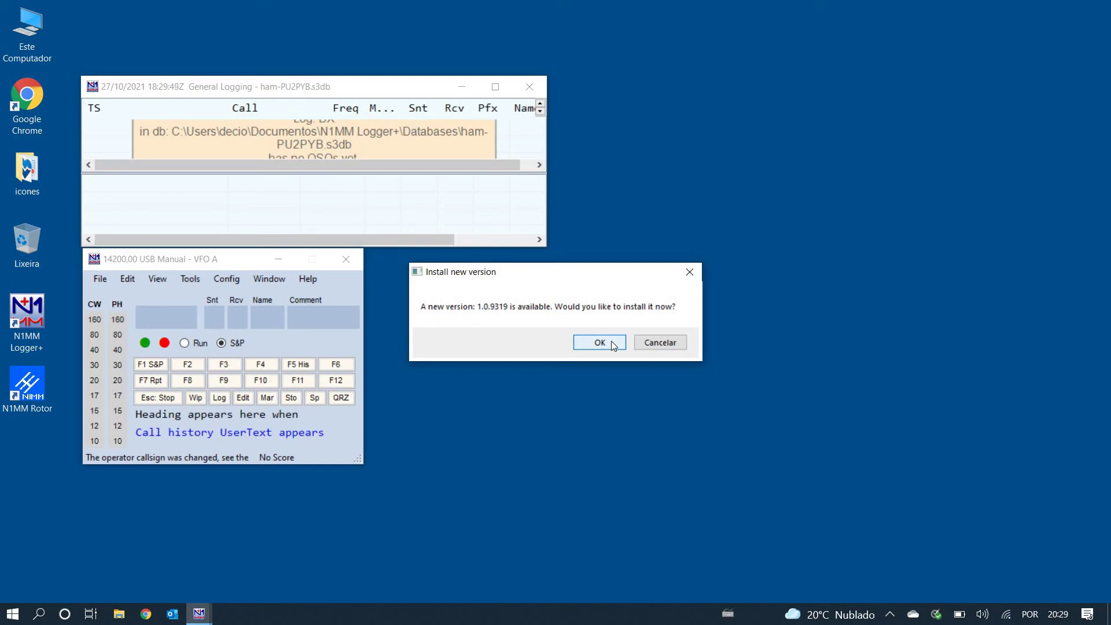
Step: Accept the 1.0.9319 update and run setup past the welcome and disclaimer pages to Install
click(599, 342)
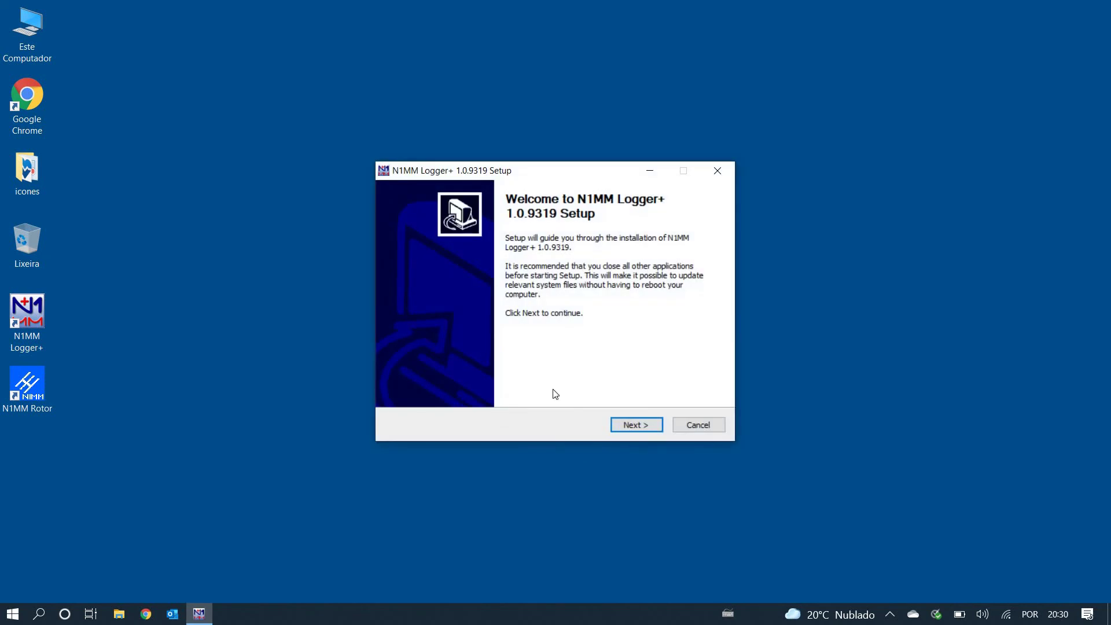
click(647, 422)
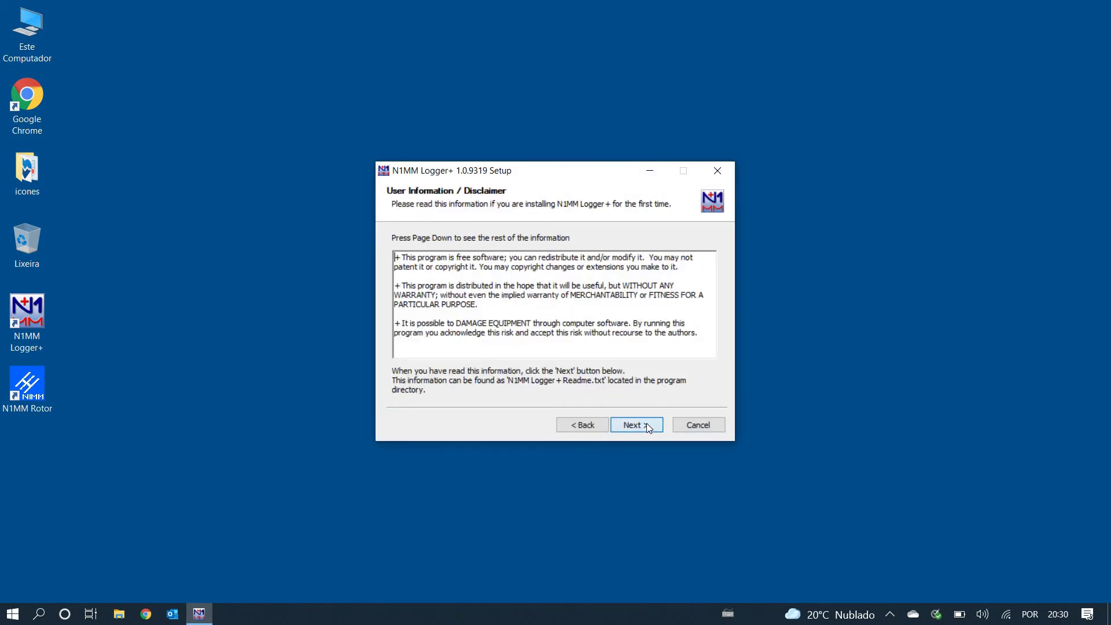
click(647, 427)
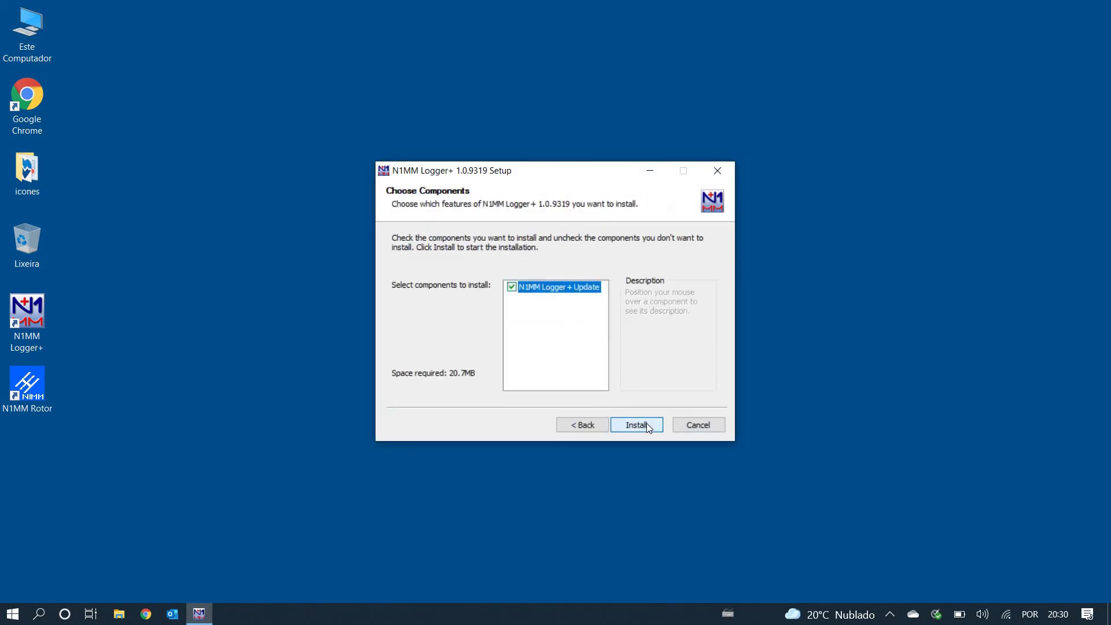
click(647, 424)
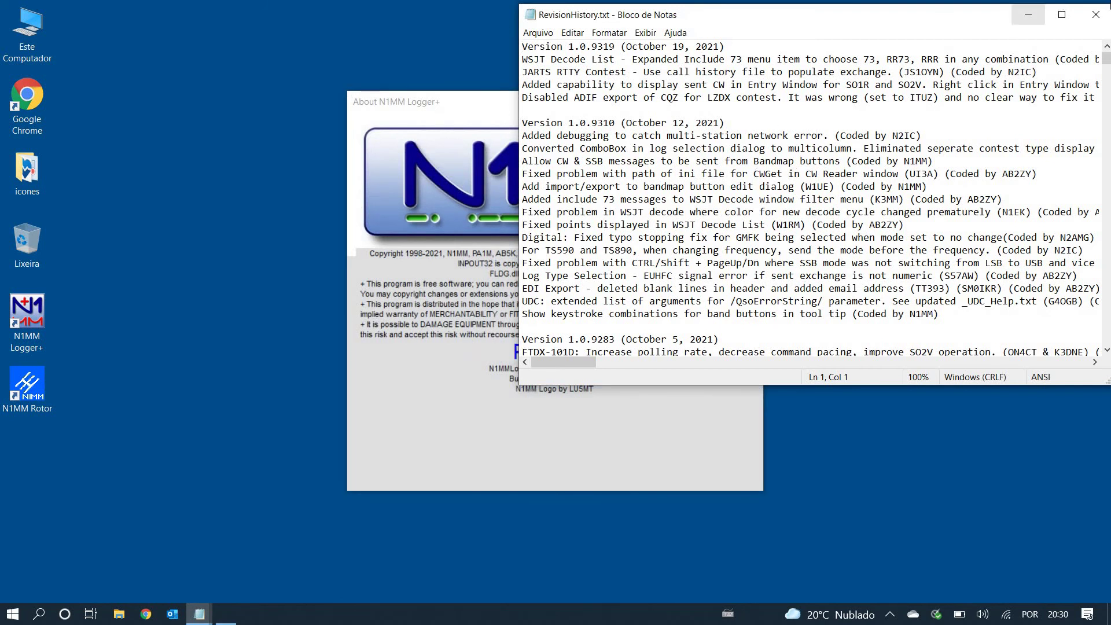
Step: Close the RevisionHistory.txt Notepad window and dismiss the 'cannot run two instances' error
click(1098, 19)
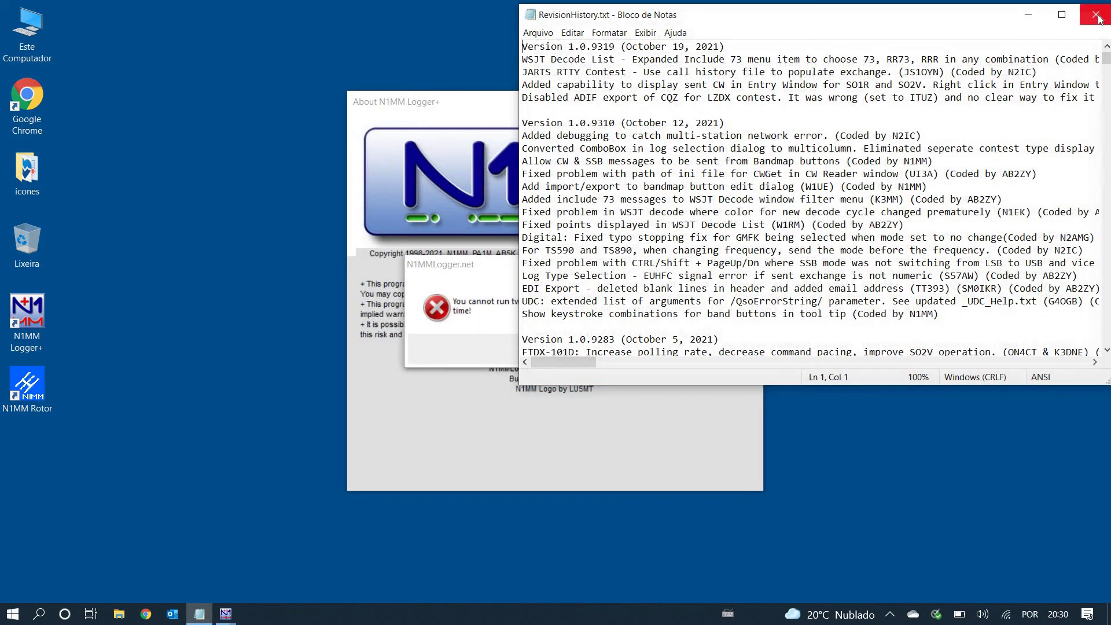
click(1098, 19)
click(1097, 19)
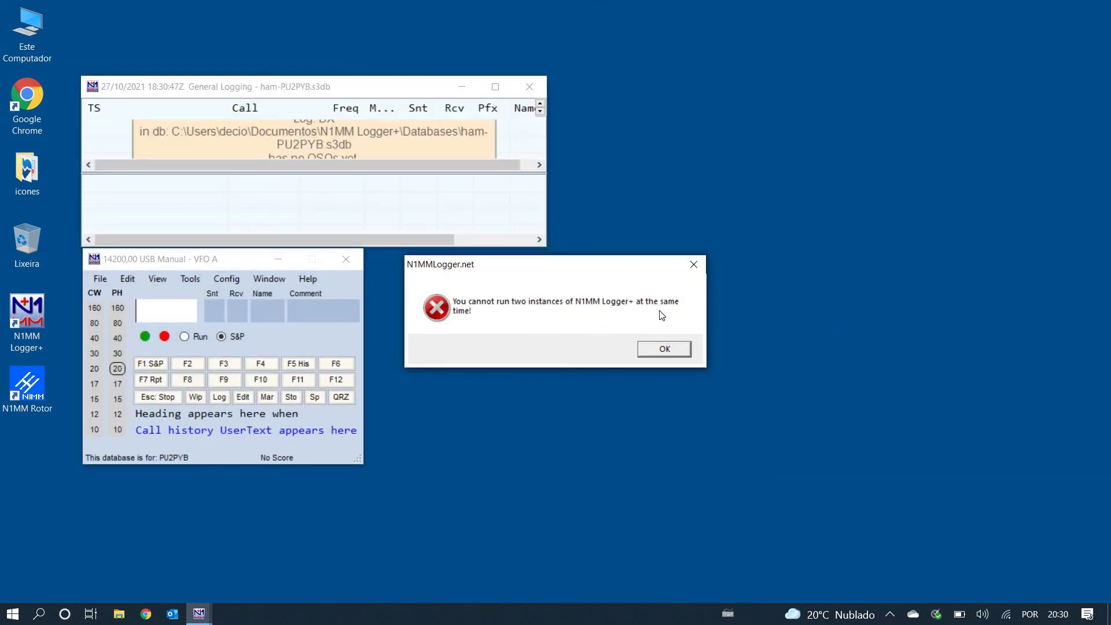
click(666, 350)
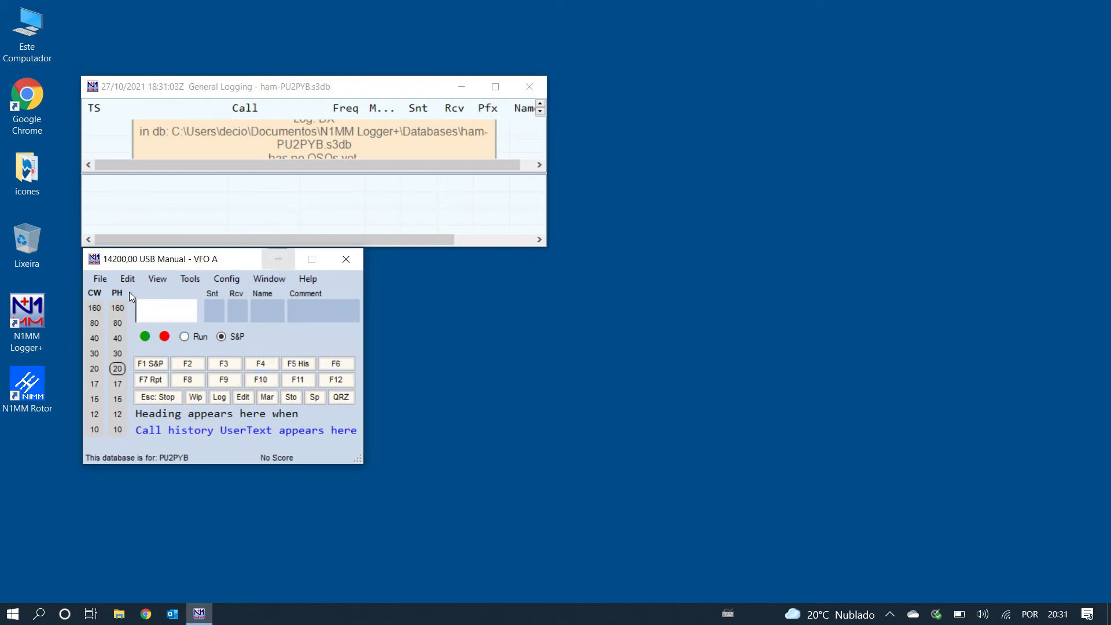
Step: Browse the File, Tools and Help menus without choosing anything
click(102, 279)
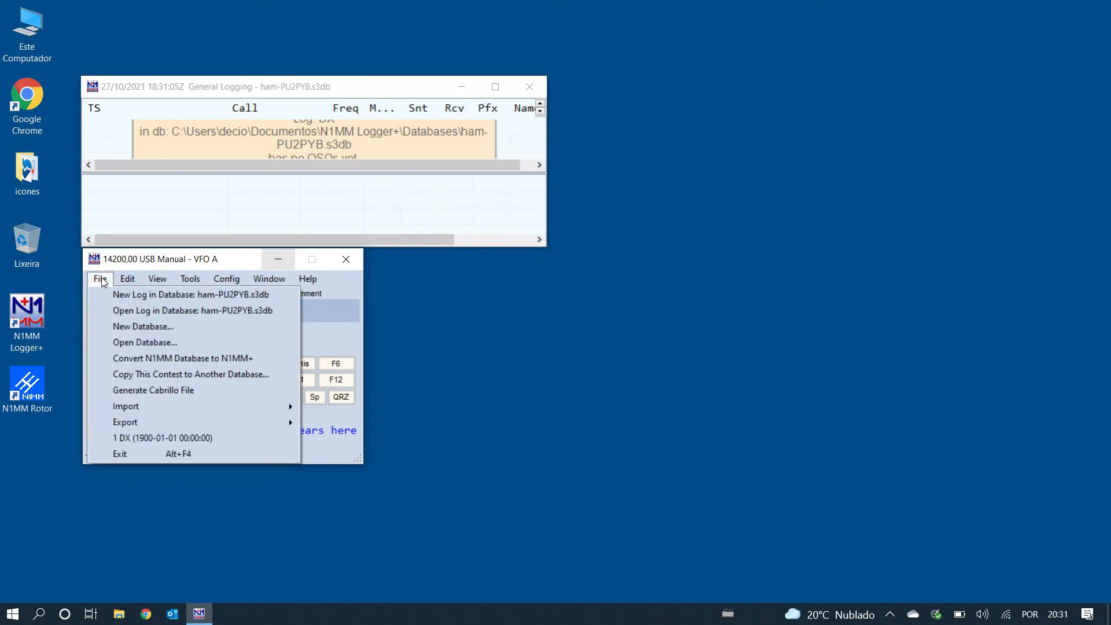
click(190, 278)
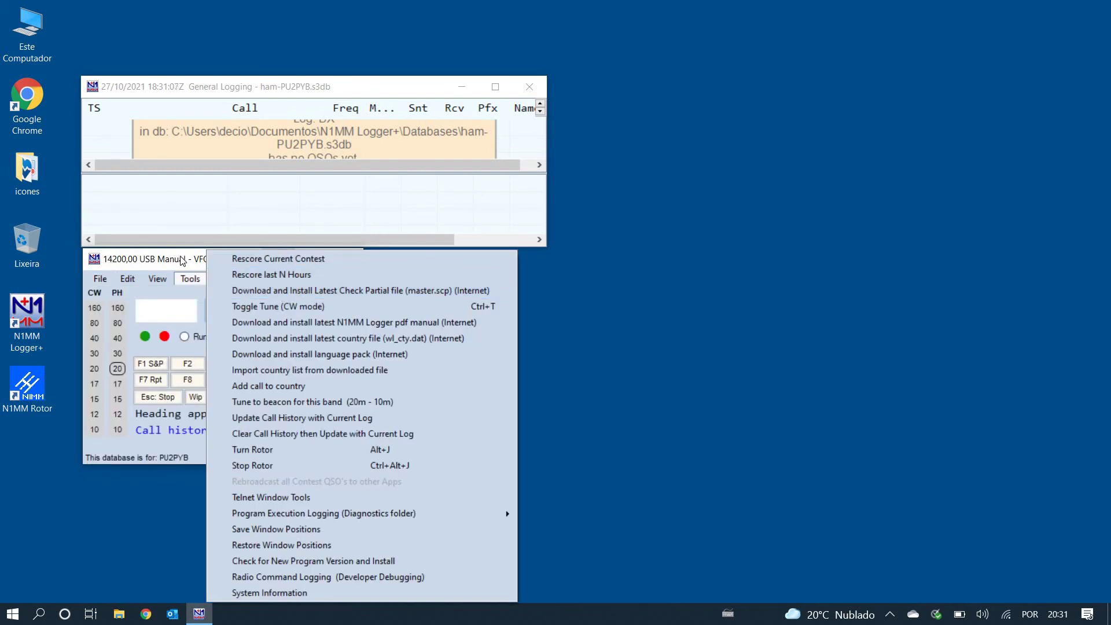
click(190, 278)
click(313, 283)
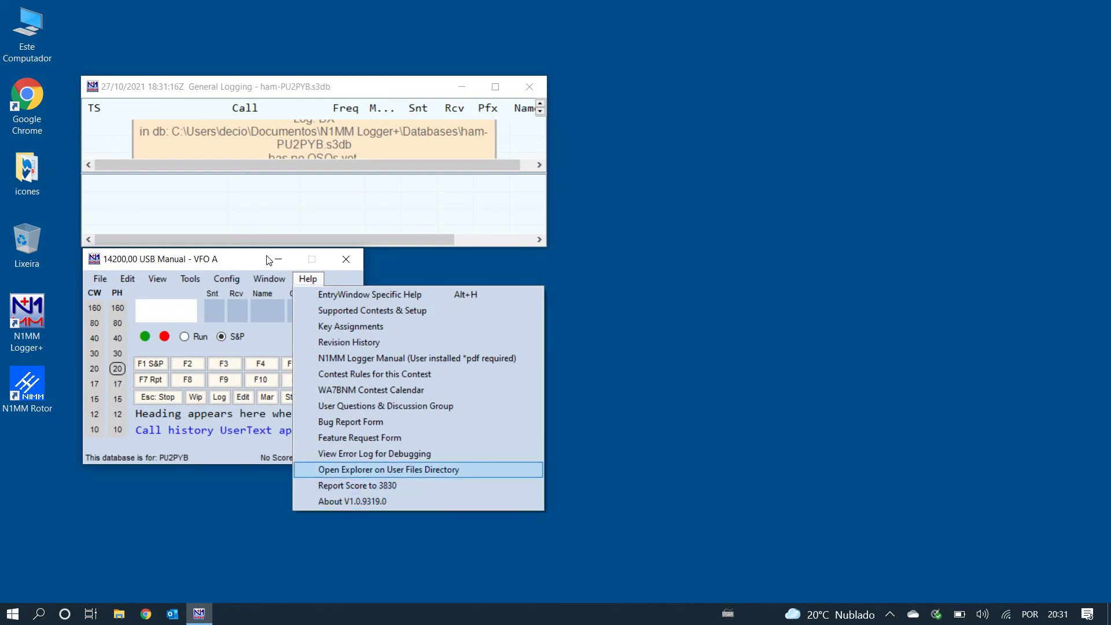
click(223, 209)
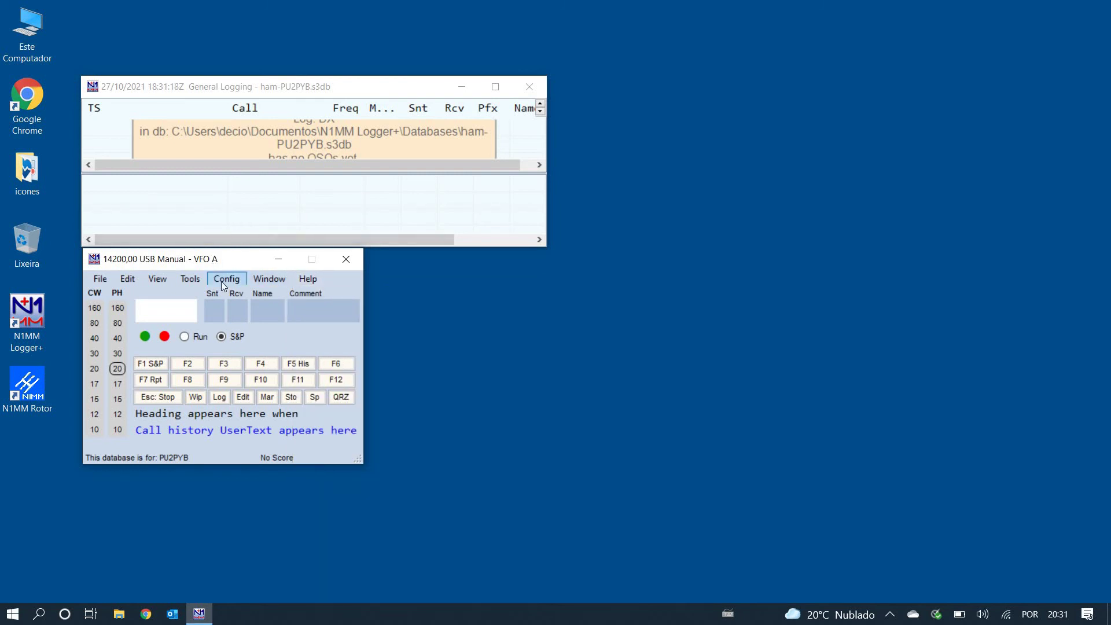
Step: Check the Config menu, then show the Tools menu with 'Download and install language pack'
click(221, 282)
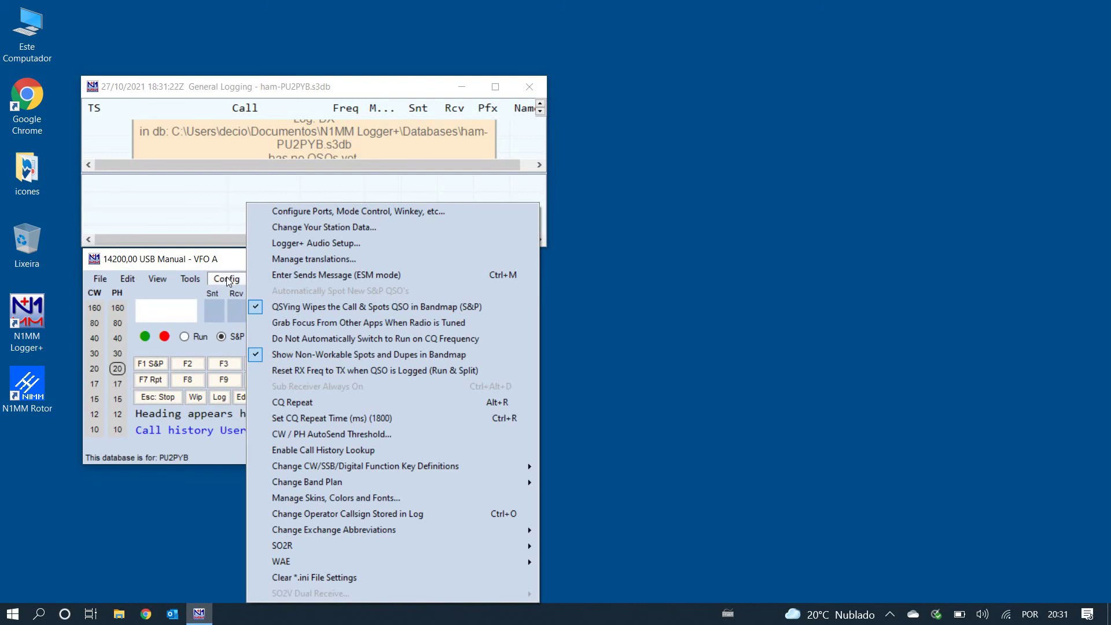
mouse_move(190, 281)
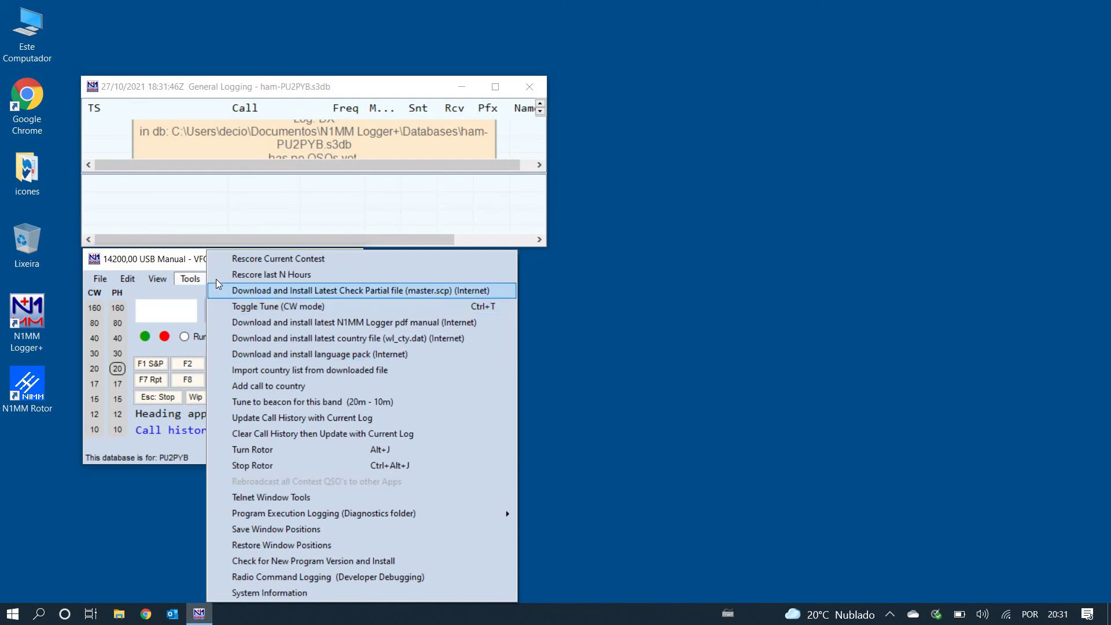
click(187, 278)
click(187, 279)
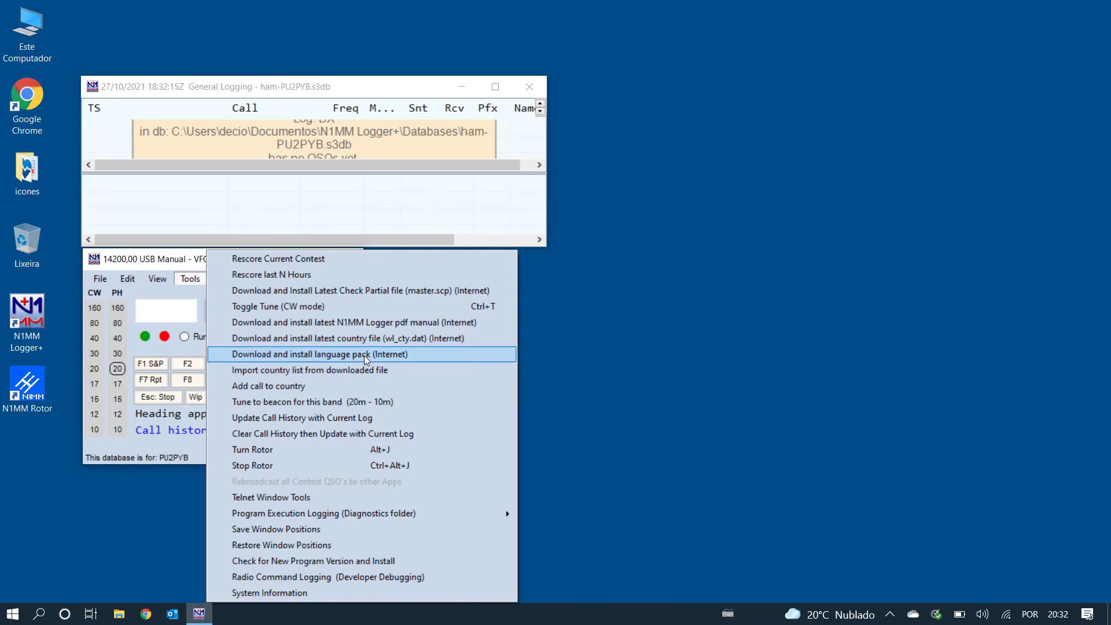
Step: Download and load the PortugueseBrazil language pack, confirming the installed message with OK
click(366, 360)
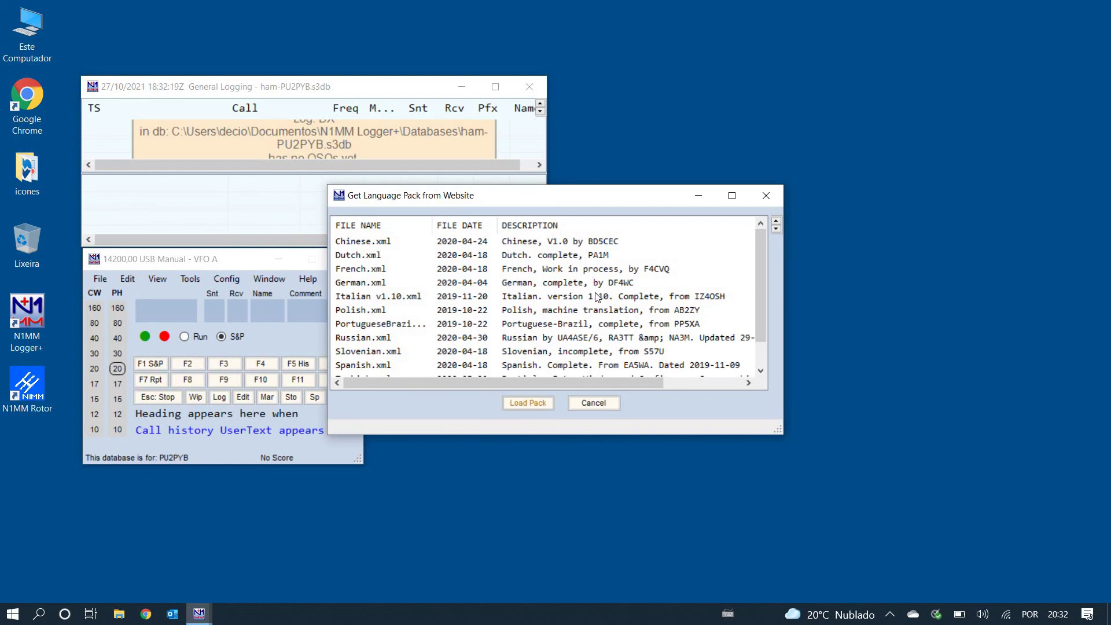
drag(758, 241, 769, 224)
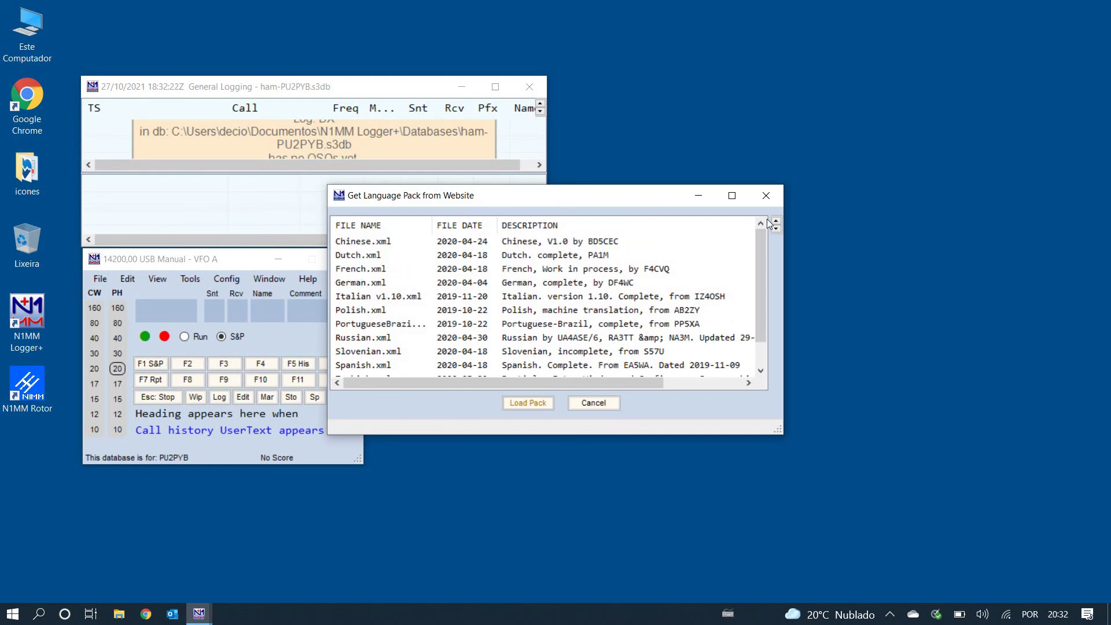
click(407, 331)
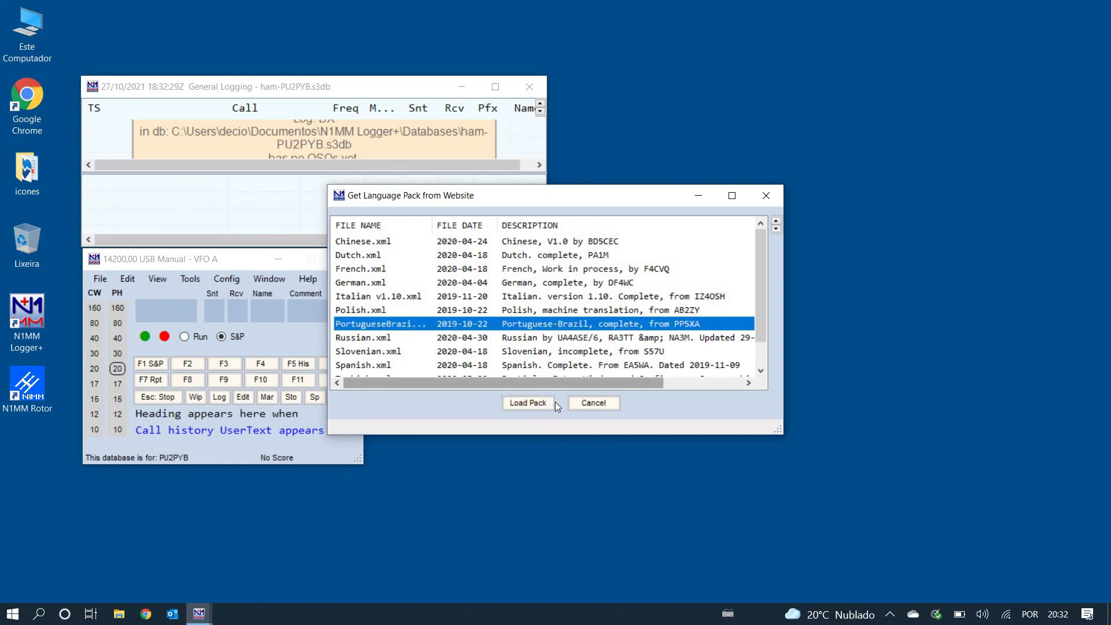
click(536, 408)
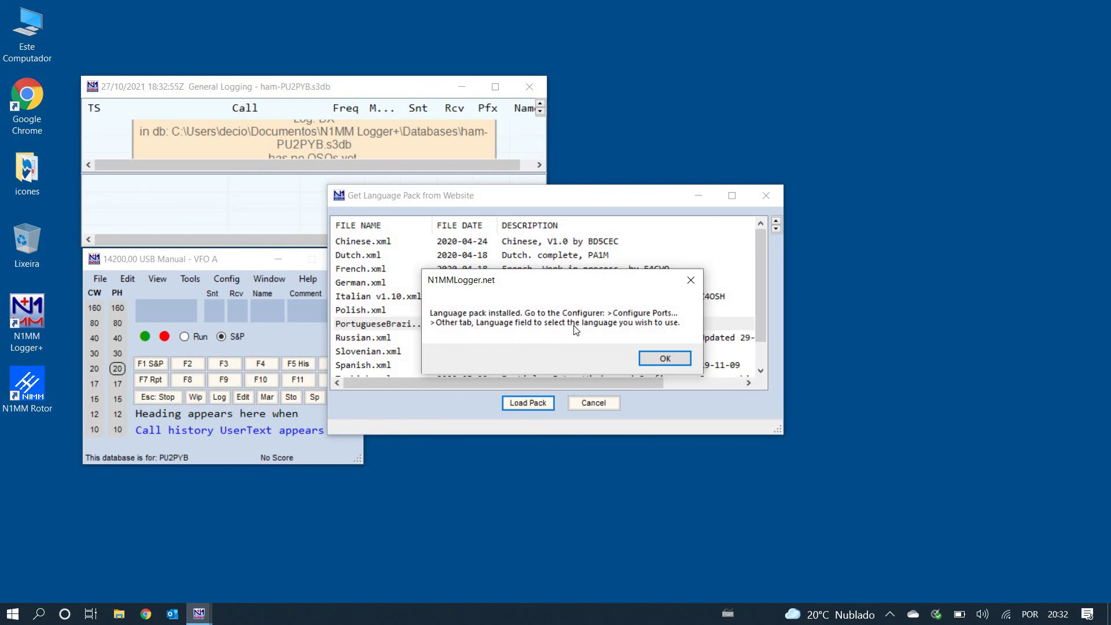
click(666, 358)
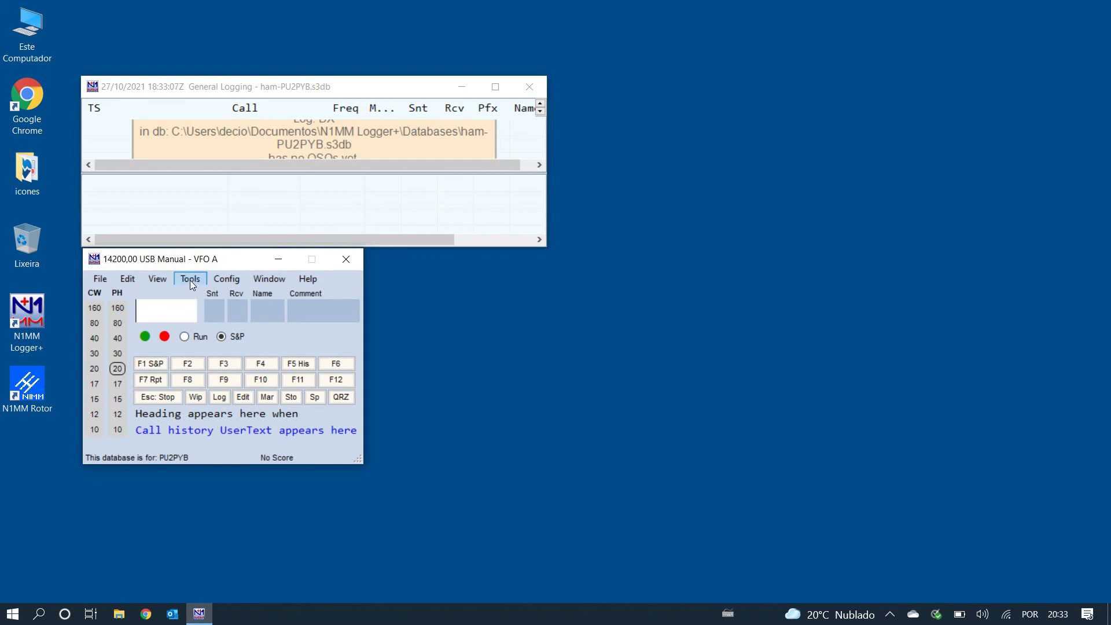
Step: Open the Configurer via Config > Configure Ports, Mode Control, Winkey, etc
click(222, 279)
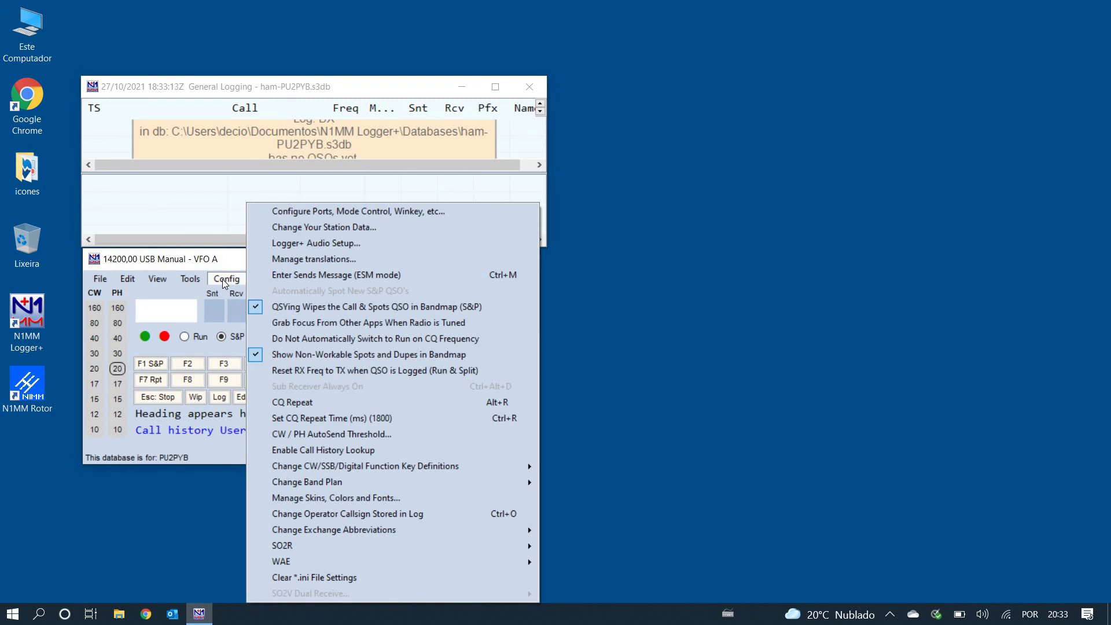
mouse_move(190, 279)
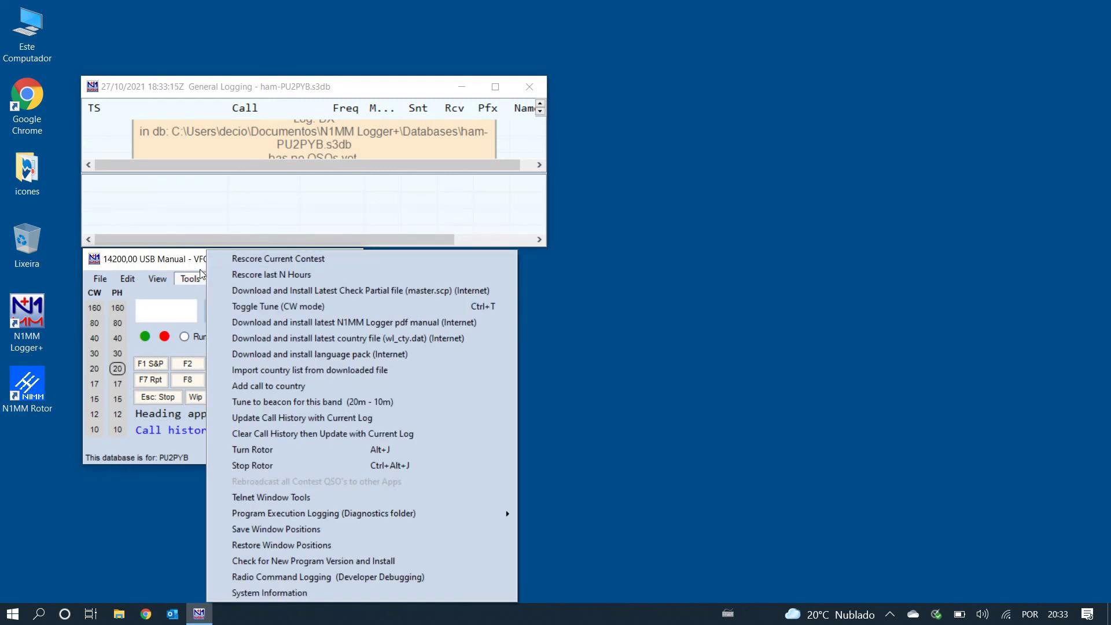
click(186, 249)
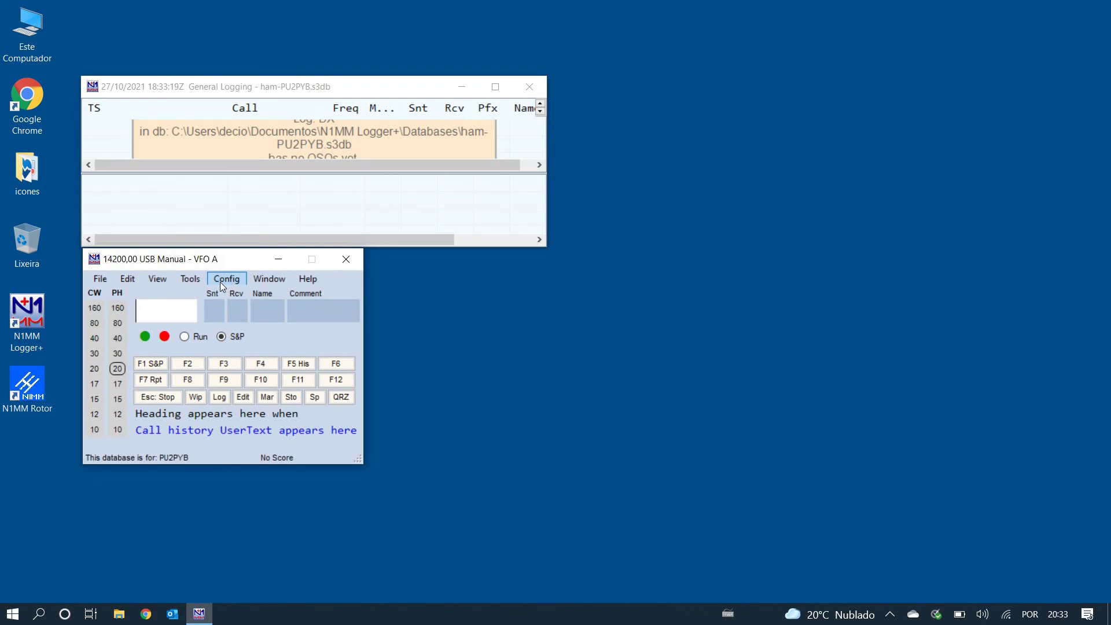
click(220, 281)
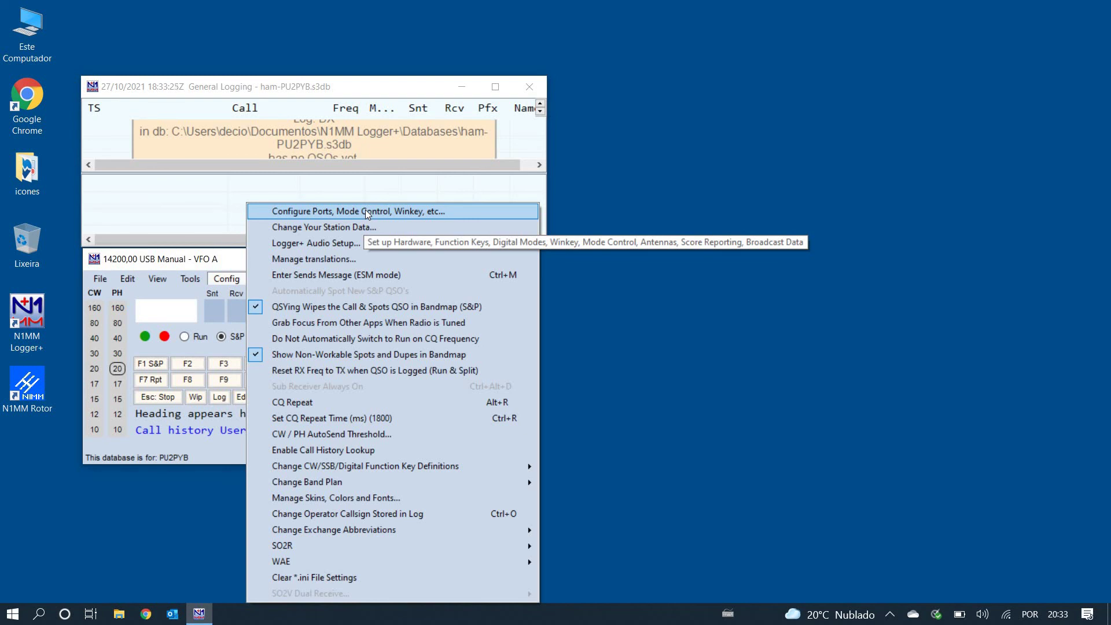
click(365, 212)
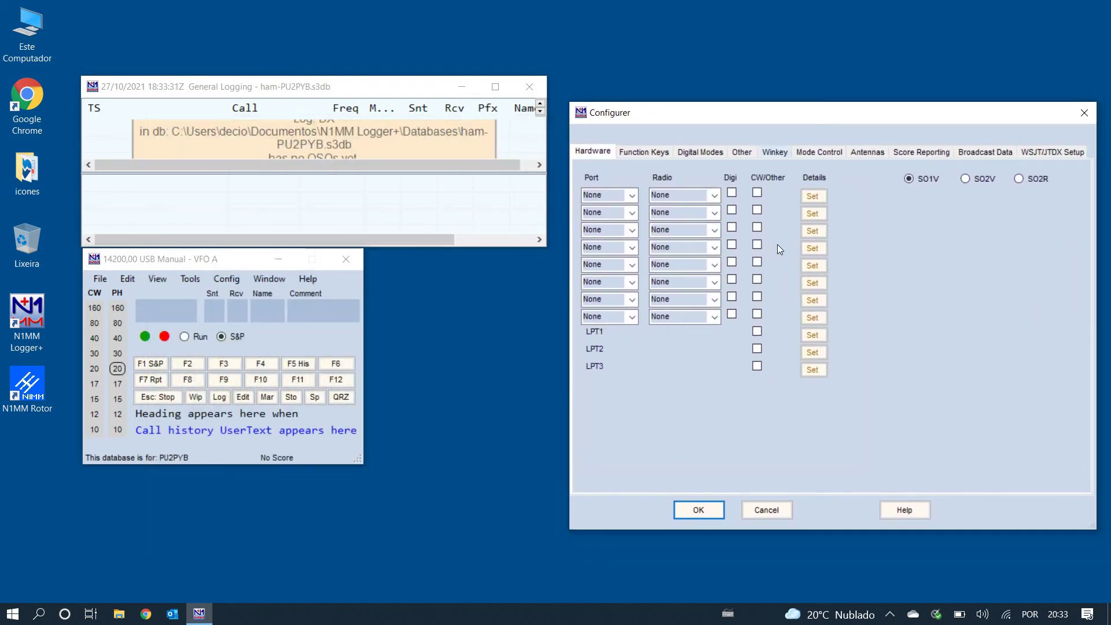
Step: Set Language to Portuguese on the Other tab and apply with OK
click(744, 153)
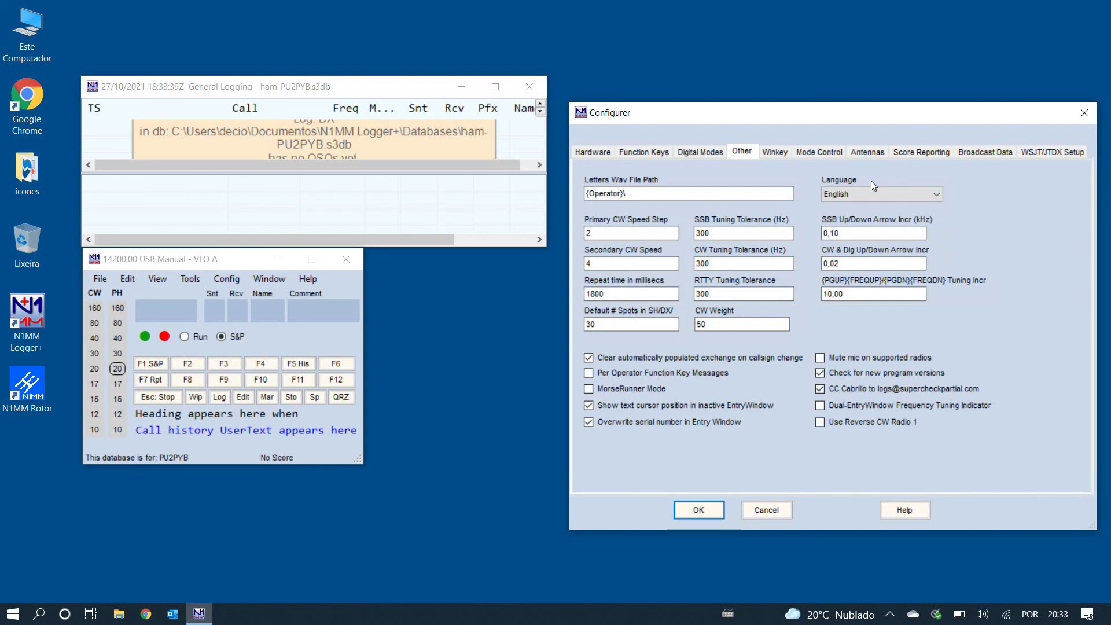
click(937, 194)
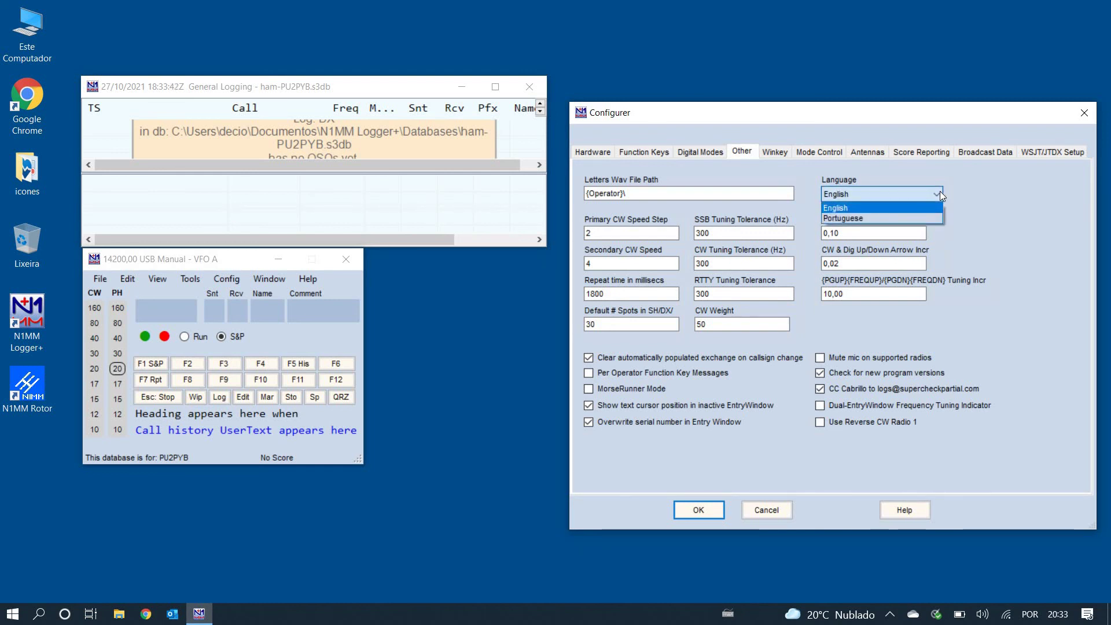
click(898, 218)
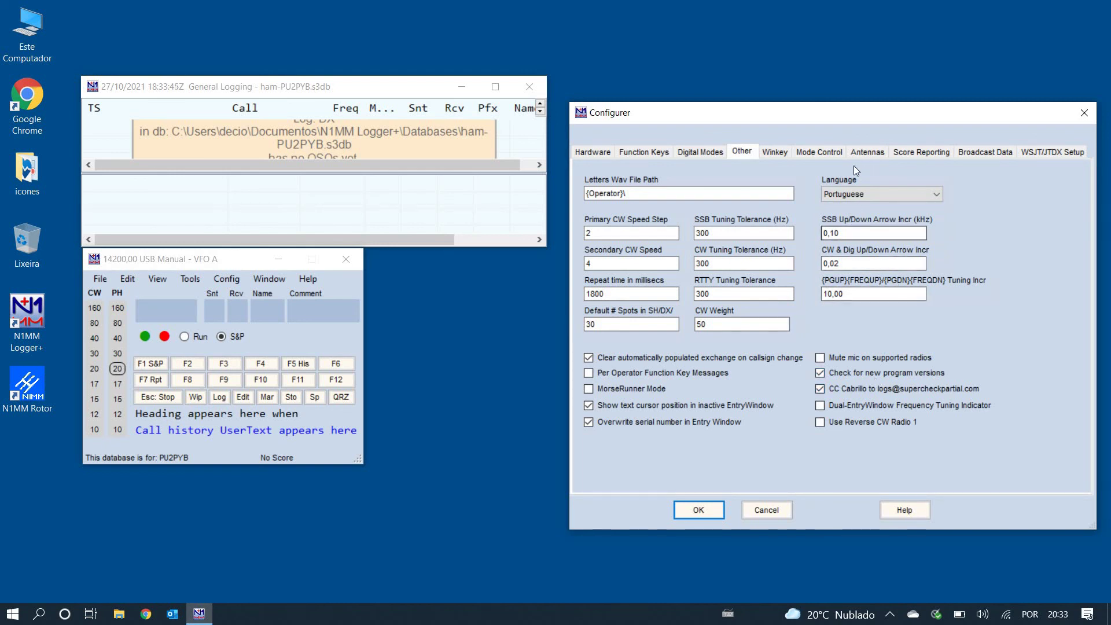
click(700, 509)
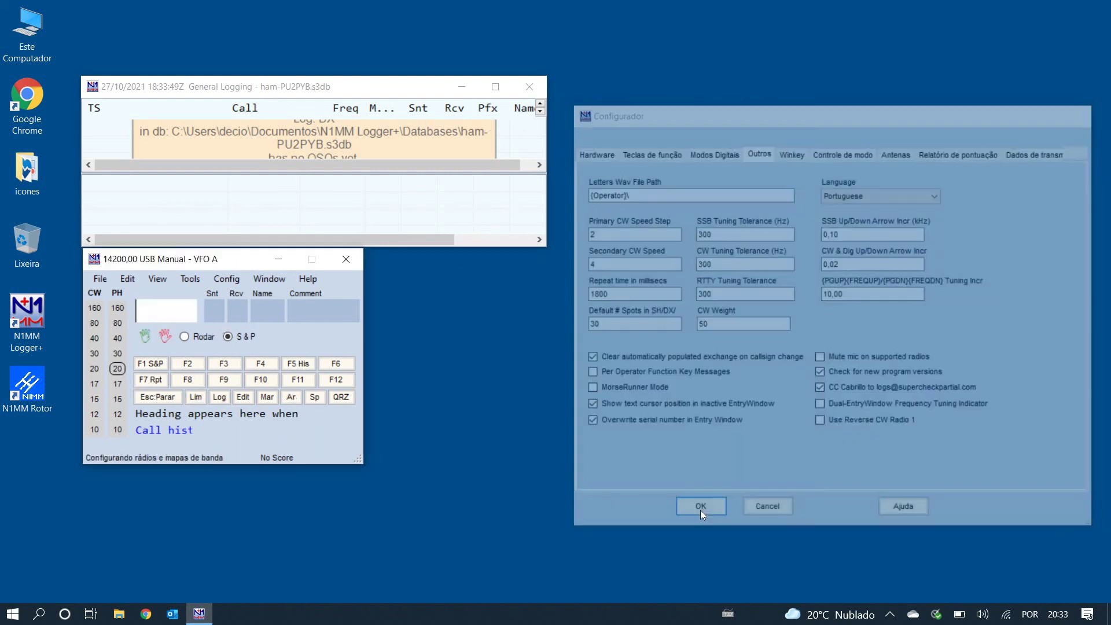